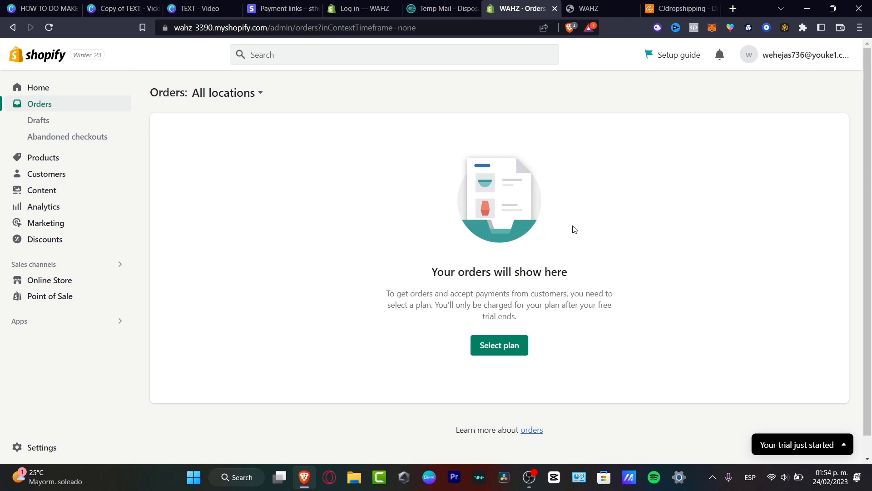
# - Go to the Home dashboard, where the Setup guide shows 3 of 8 tasks complete
pyautogui.click(65, 94)
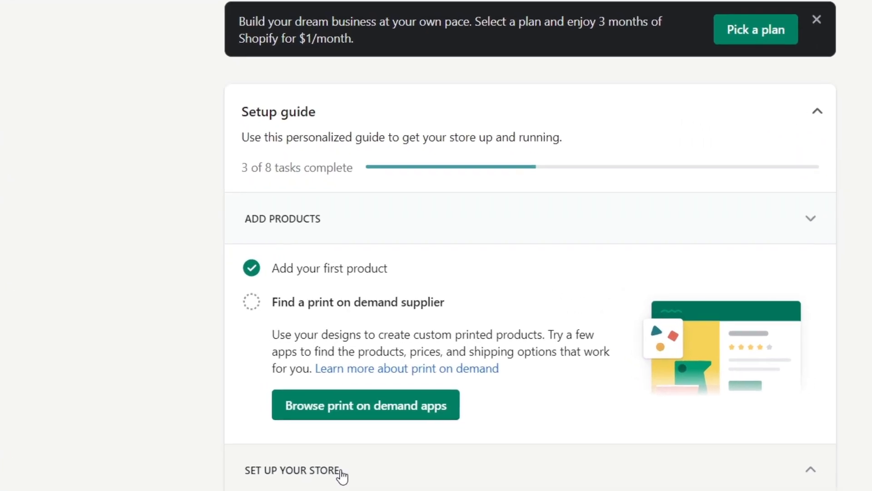
# - Expand the Setup guide's SET UP YOUR STORE section and scroll to its brand, theme and pages tasks
pyautogui.click(833, 231)
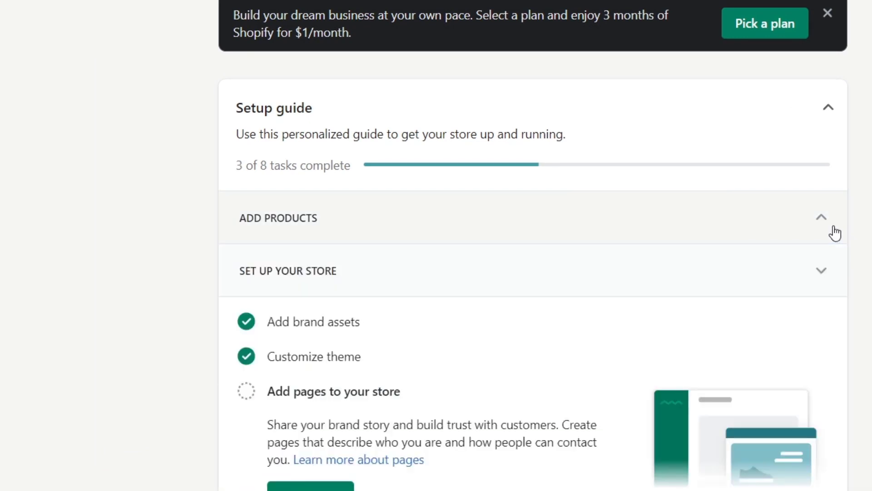
pyautogui.click(828, 268)
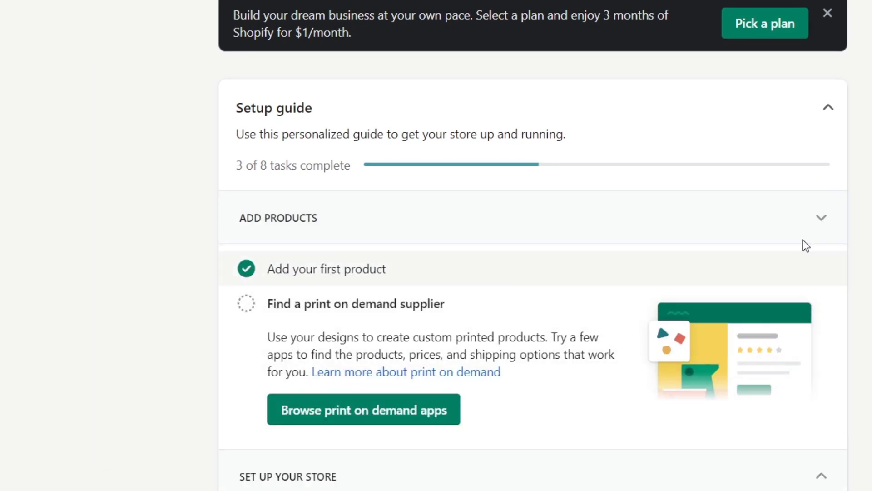
pyautogui.click(823, 226)
pyautogui.scroll(-5, 827, 318)
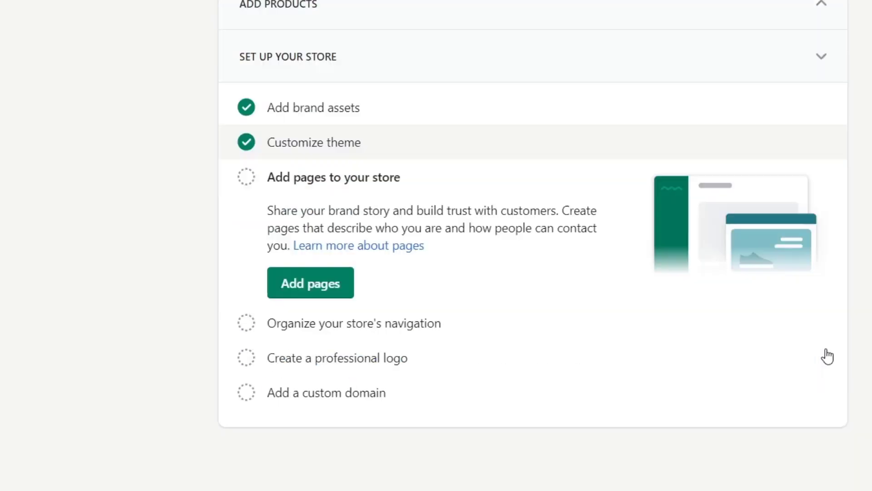
pyautogui.scroll(5, 825, 366)
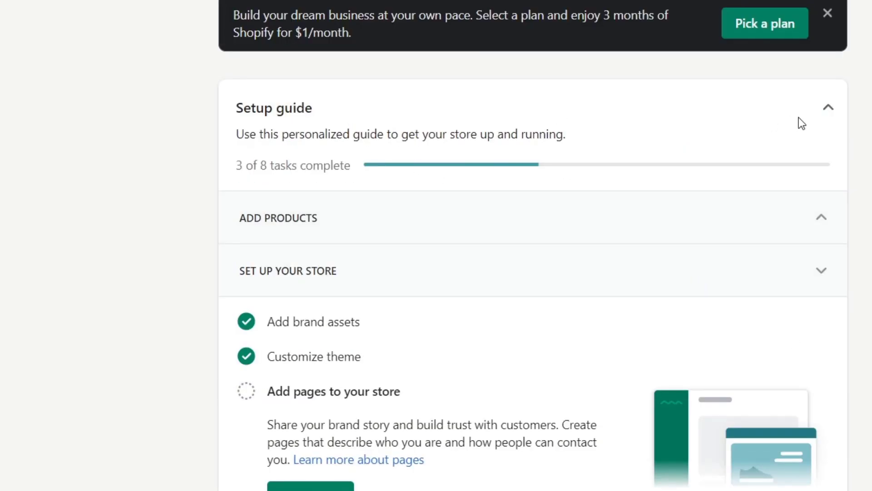
pyautogui.click(828, 107)
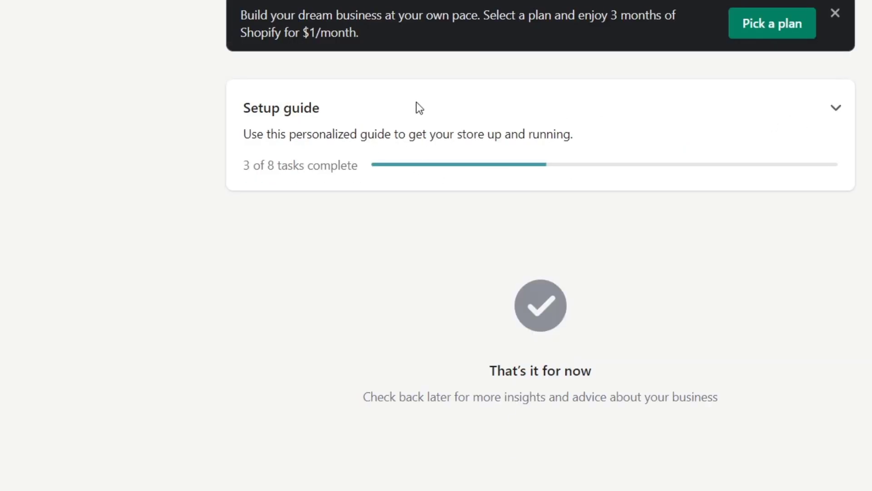
pyautogui.click(834, 110)
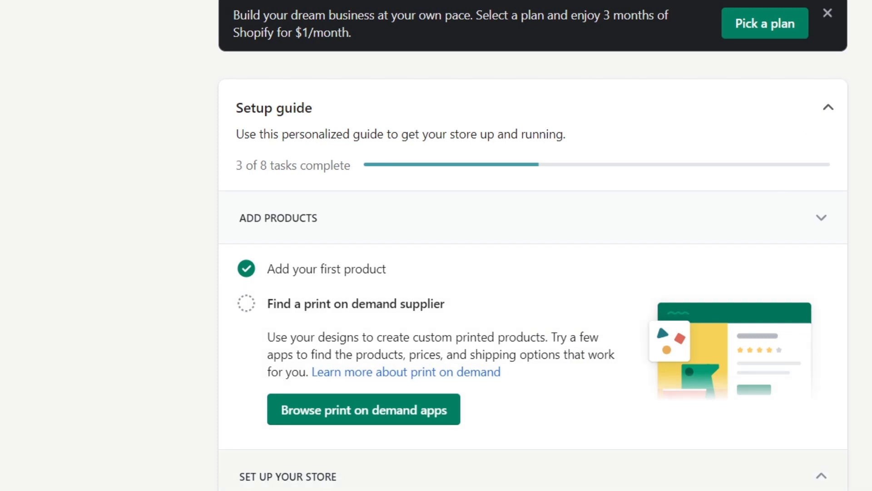
pyautogui.click(516, 476)
pyautogui.scroll(-5, 545, 400)
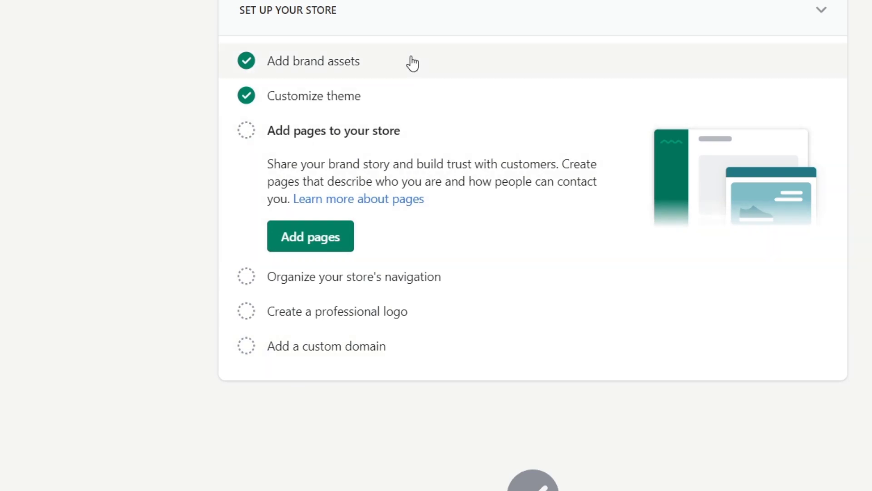
pyautogui.click(411, 63)
pyautogui.click(325, 155)
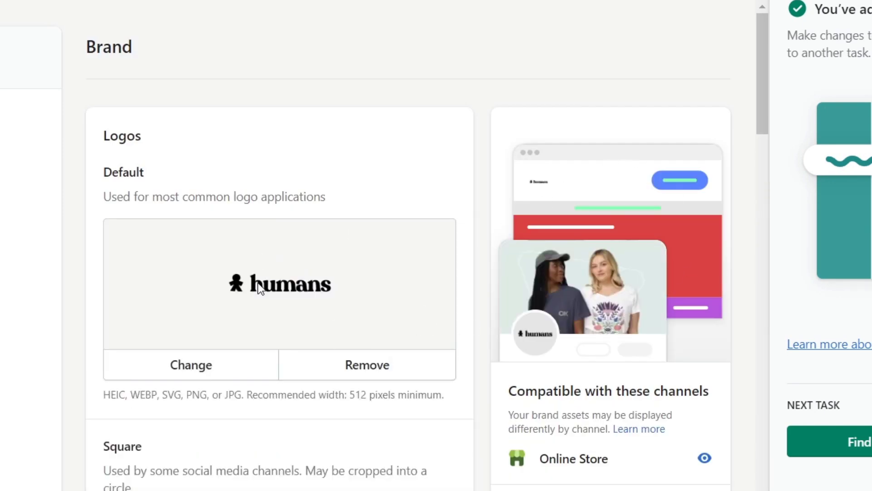
pyautogui.scroll(-5, 328, 295)
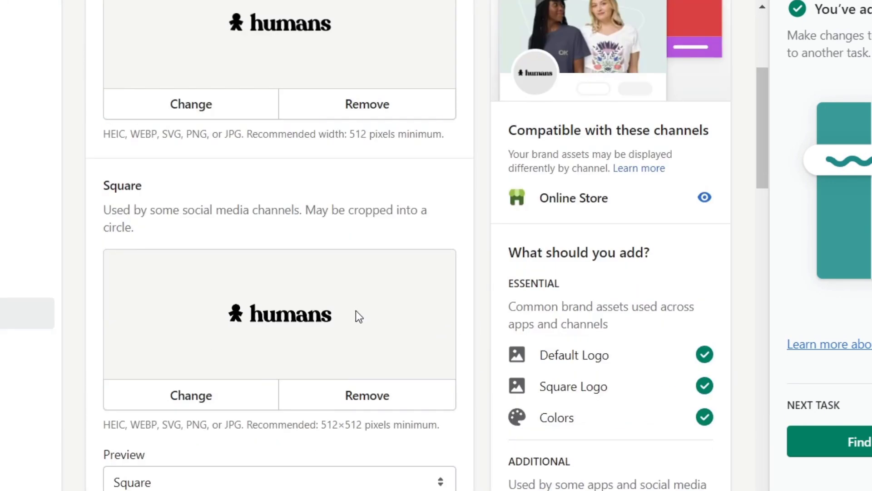
pyautogui.scroll(-10, 356, 311)
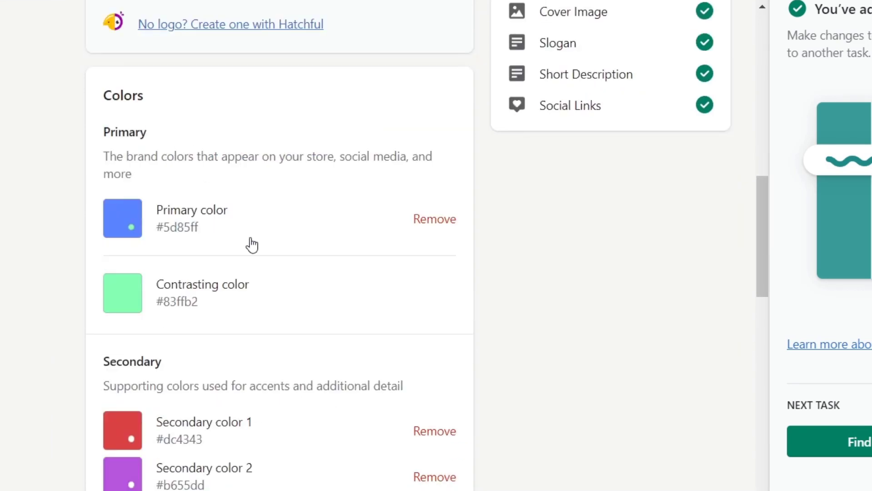
pyautogui.scroll(-5, 286, 304)
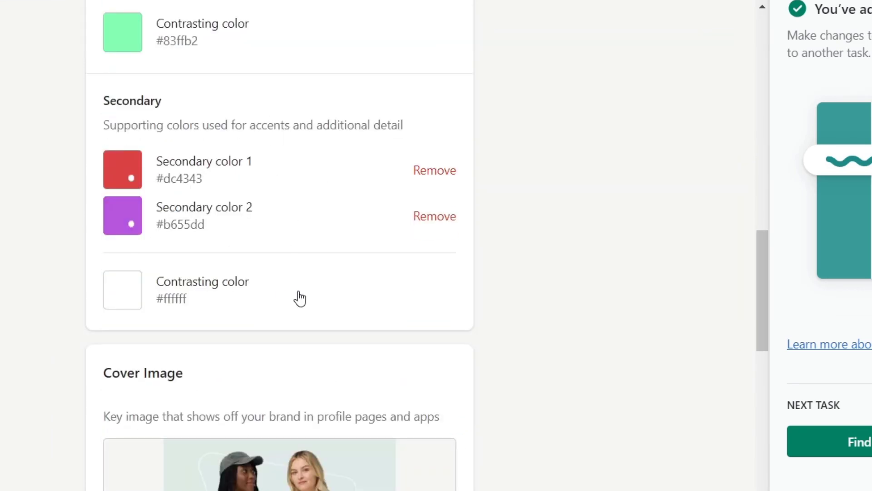
pyautogui.scroll(-16, 301, 299)
pyautogui.scroll(-5, 273, 131)
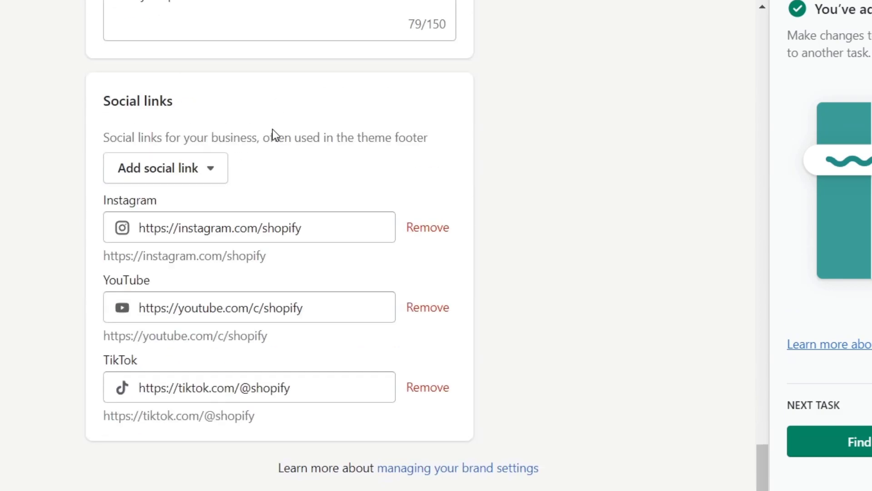
pyautogui.scroll(20, 302, 279)
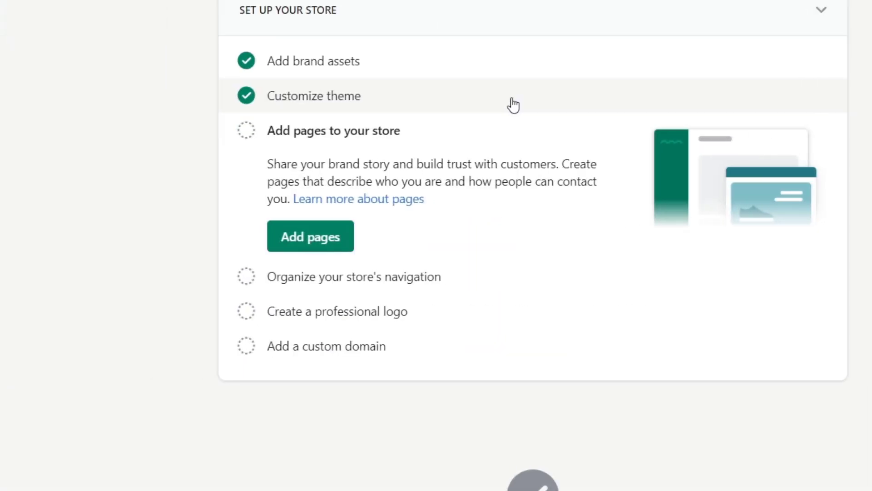
# - Go from the Customize theme task to the Theme library and visit the Shopify Theme Store
pyautogui.click(511, 98)
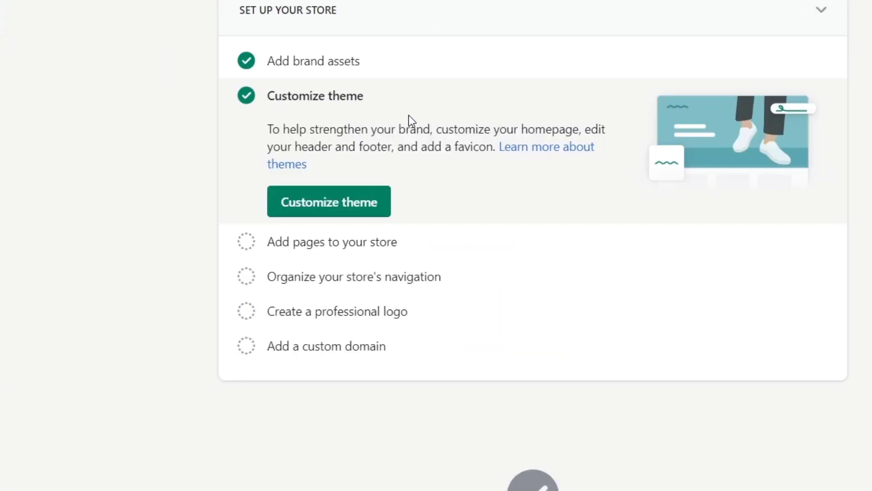
pyautogui.click(346, 203)
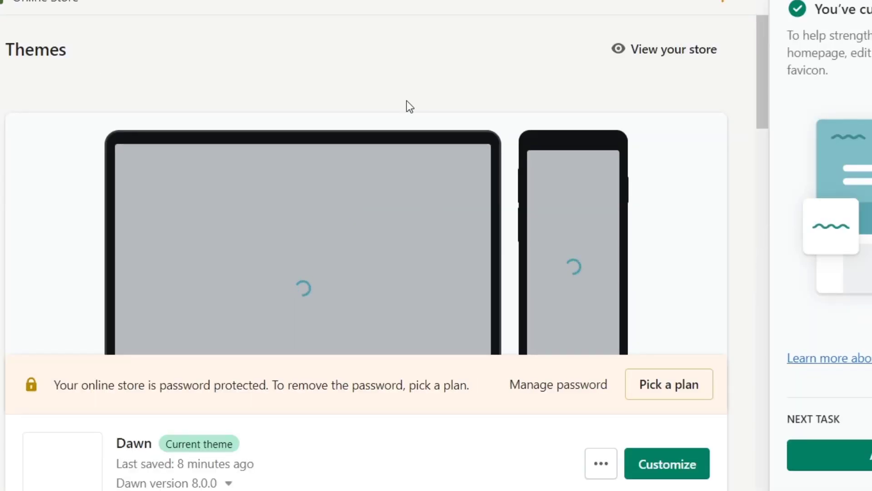
pyautogui.scroll(-5, 404, 100)
pyautogui.scroll(-5, 390, 240)
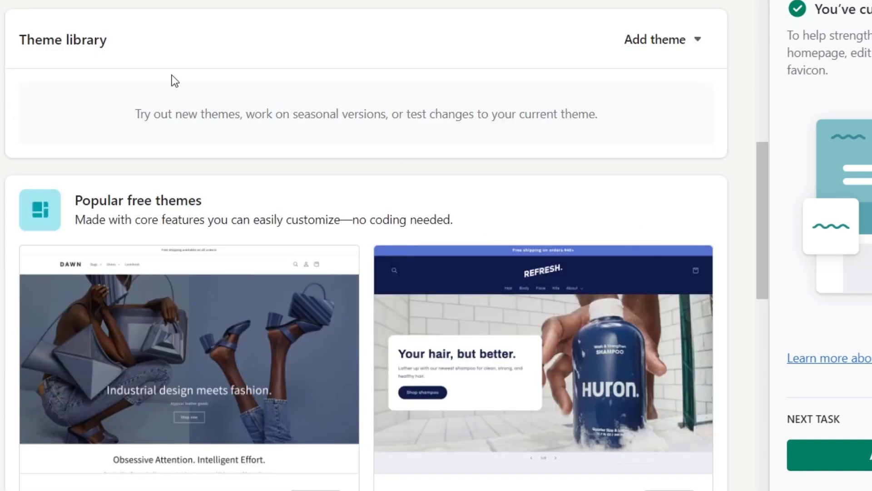
pyautogui.click(657, 46)
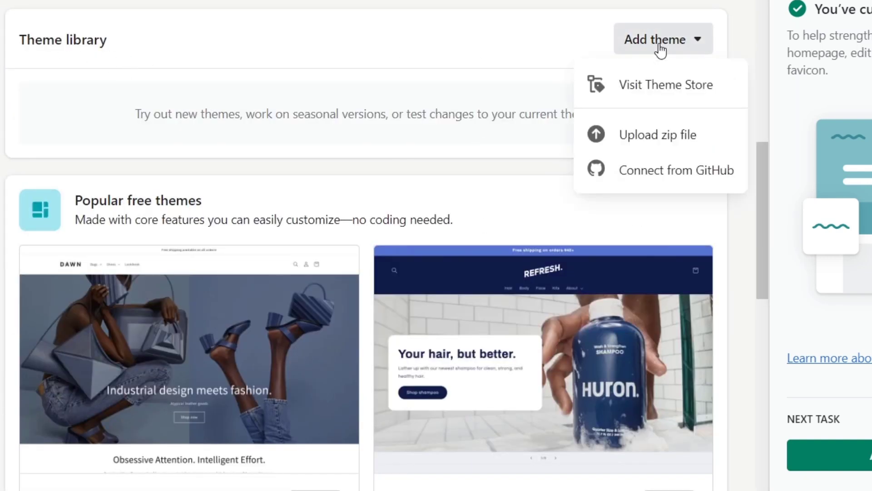
pyautogui.click(673, 89)
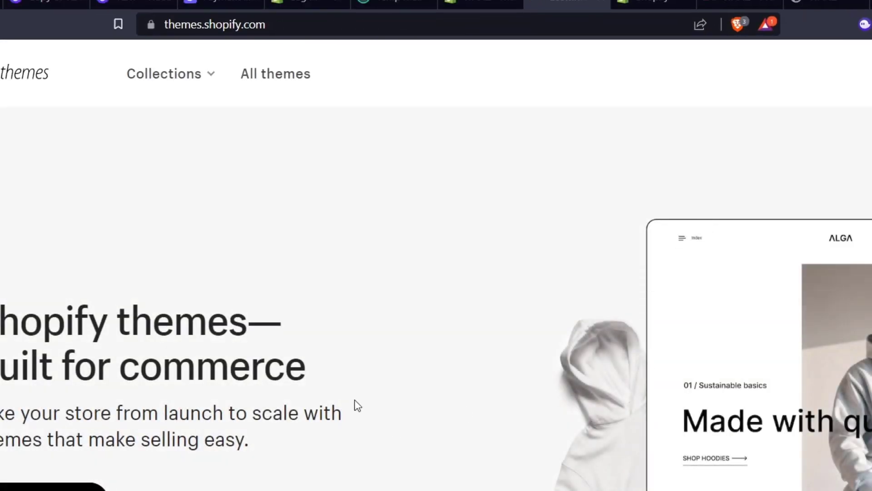
# - Browse the Theme Store's Explore free themes collection, then return to the WAHZ admin tab
pyautogui.click(198, 73)
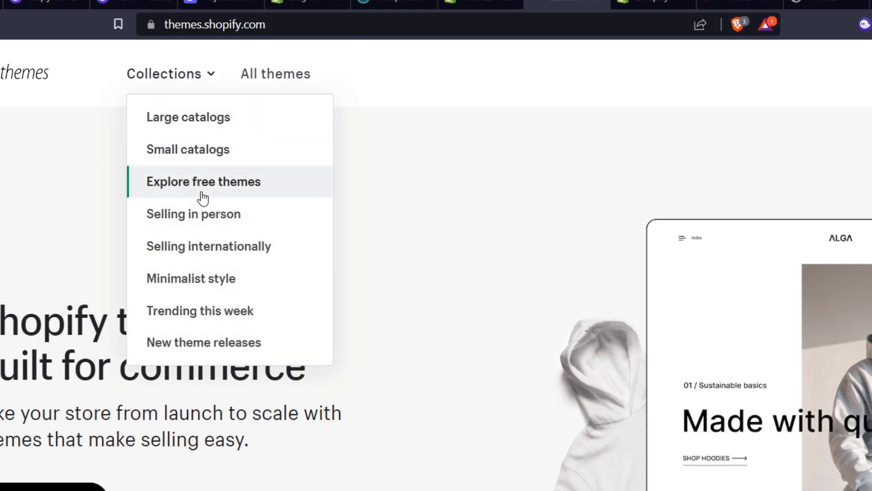
pyautogui.click(230, 188)
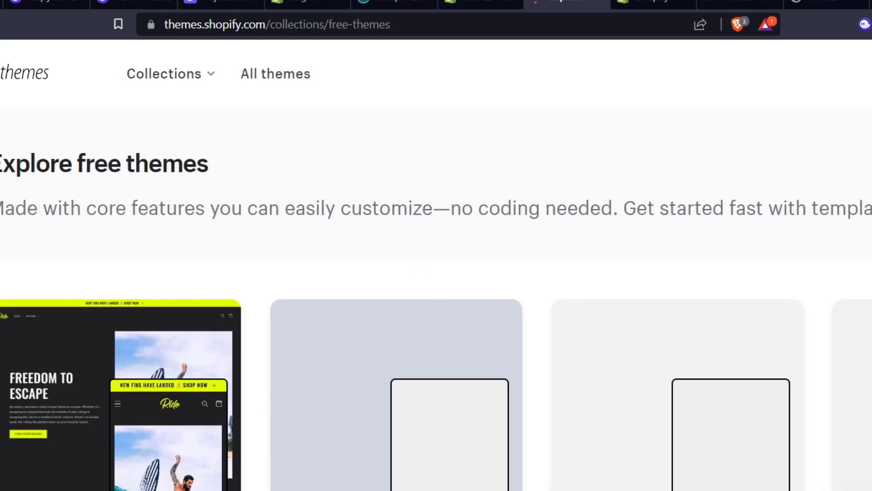
pyautogui.scroll(-3, 436, 298)
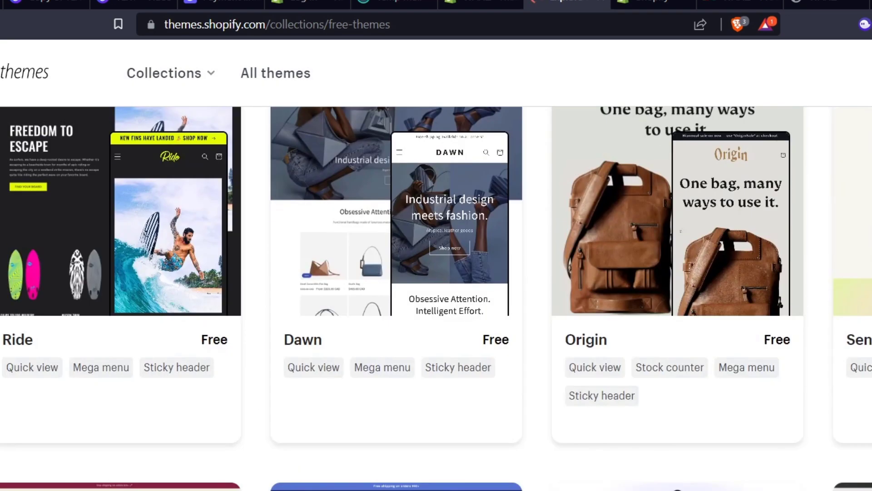
pyautogui.scroll(-4, 436, 298)
pyautogui.scroll(-4, 436, 297)
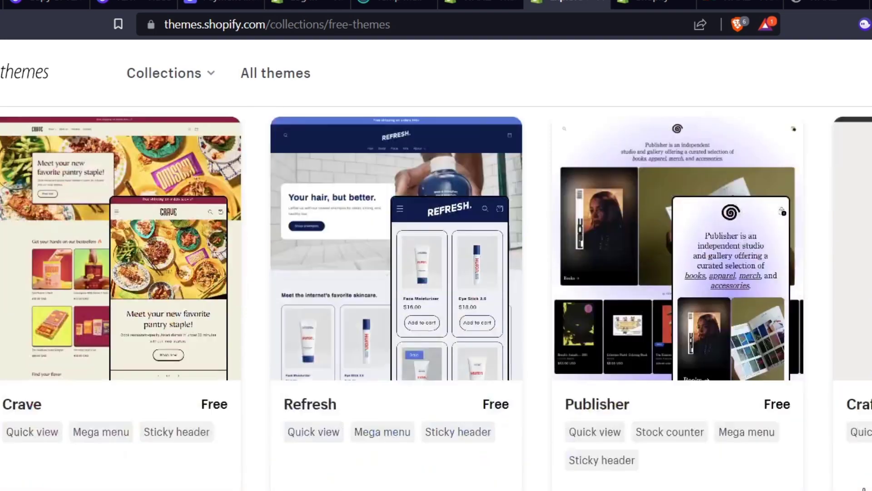
pyautogui.scroll(12, 436, 298)
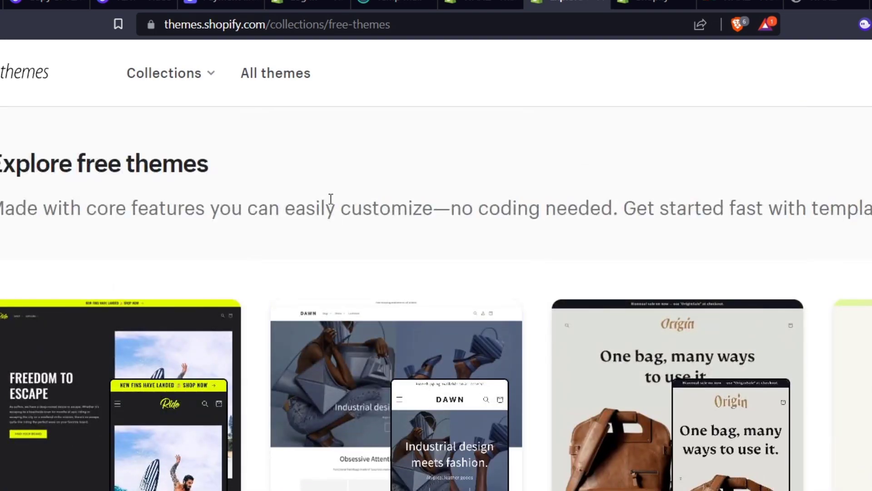
pyautogui.click(480, 4)
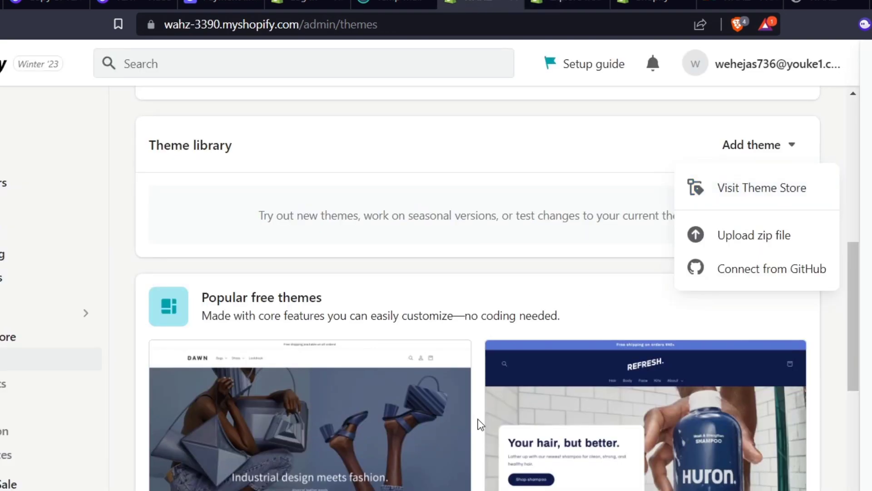
# - Close the free themes tab and open the live Dawn theme in the theme editor
pyautogui.press('F5')
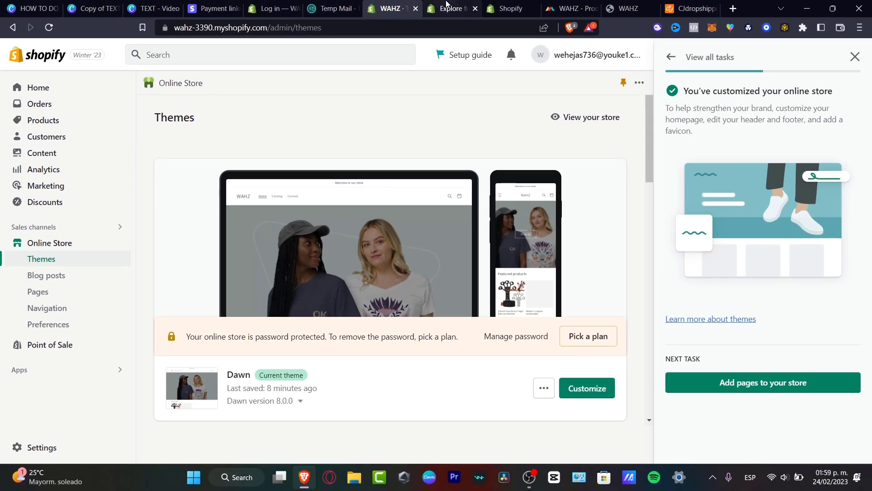
pyautogui.click(453, 6)
pyautogui.click(475, 8)
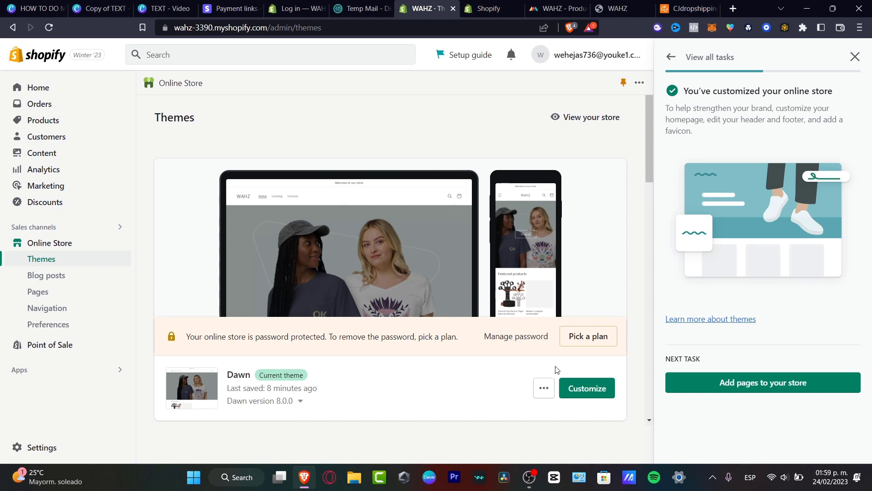
pyautogui.click(585, 387)
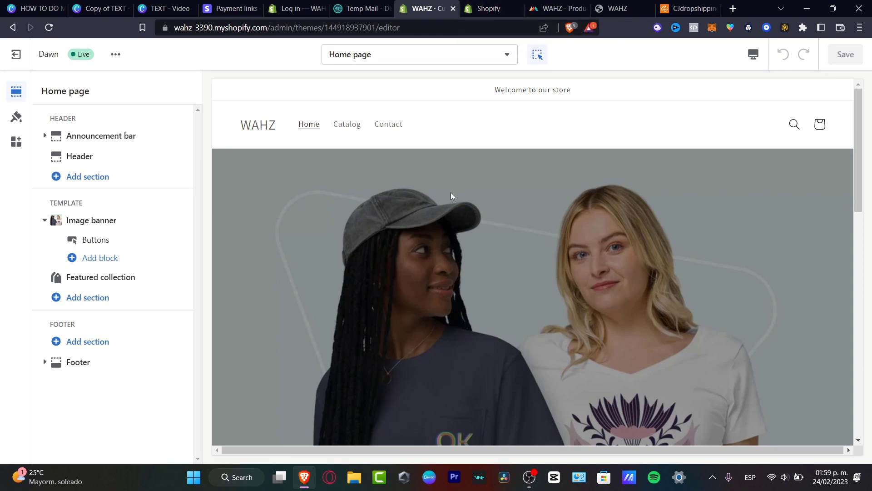
# - Preview the header in the Accent 1, Background 1, Background 2 and Accent 2 colour schemes
pyautogui.click(427, 137)
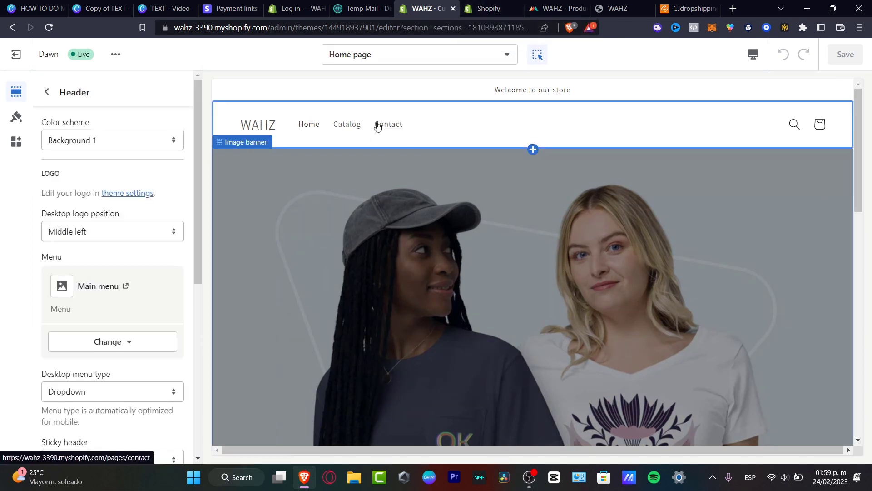
pyautogui.click(123, 139)
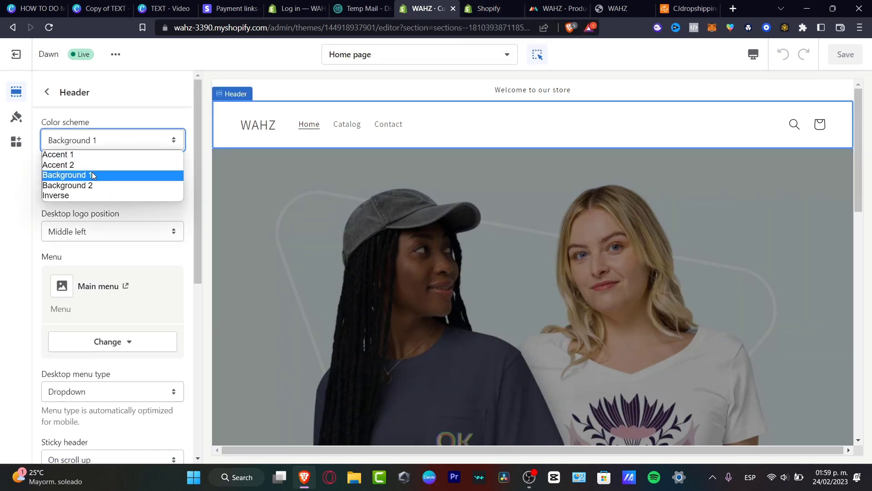
pyautogui.click(92, 172)
pyautogui.press('Up')
pyautogui.click(121, 141)
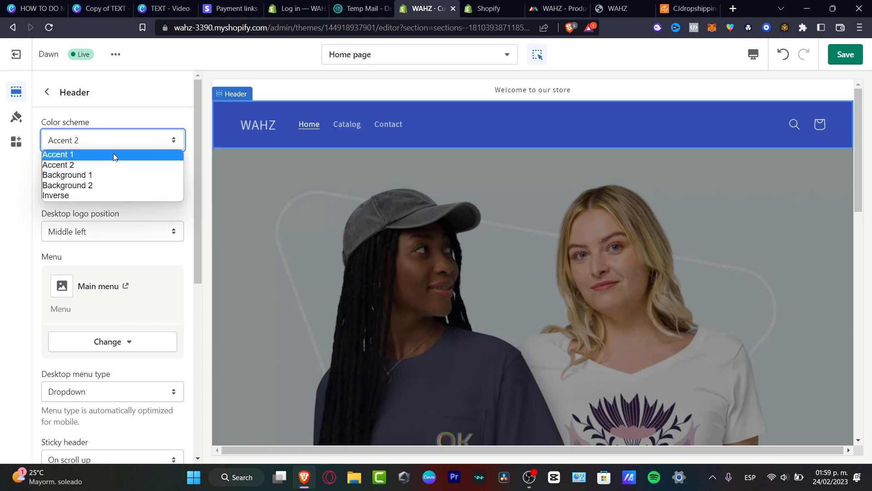
pyautogui.click(113, 154)
pyautogui.click(123, 142)
pyautogui.click(116, 174)
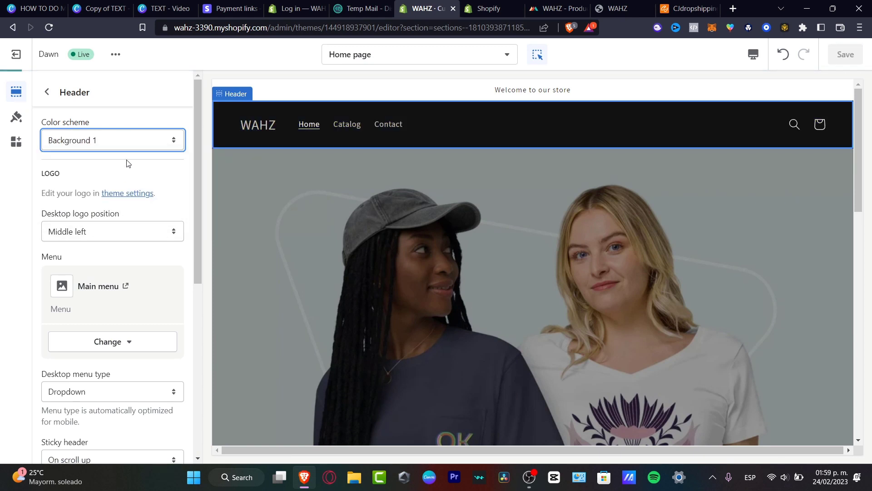
pyautogui.click(139, 142)
pyautogui.click(132, 185)
pyautogui.click(141, 144)
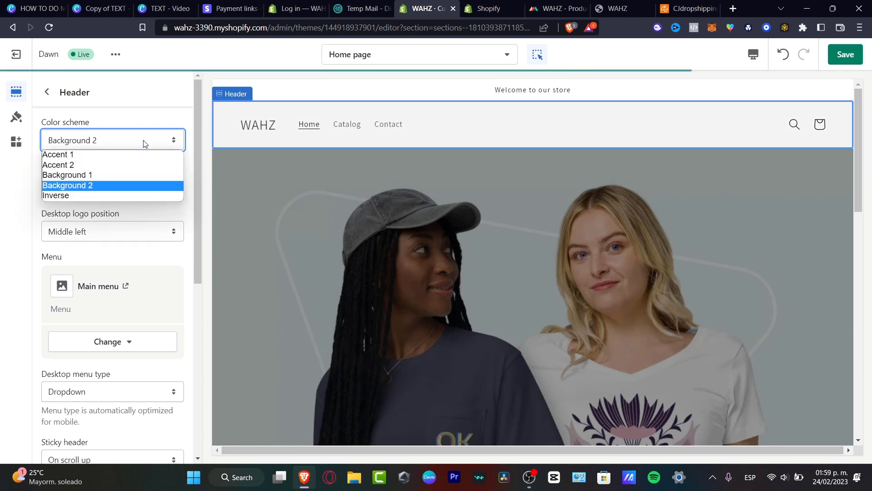
pyautogui.click(128, 164)
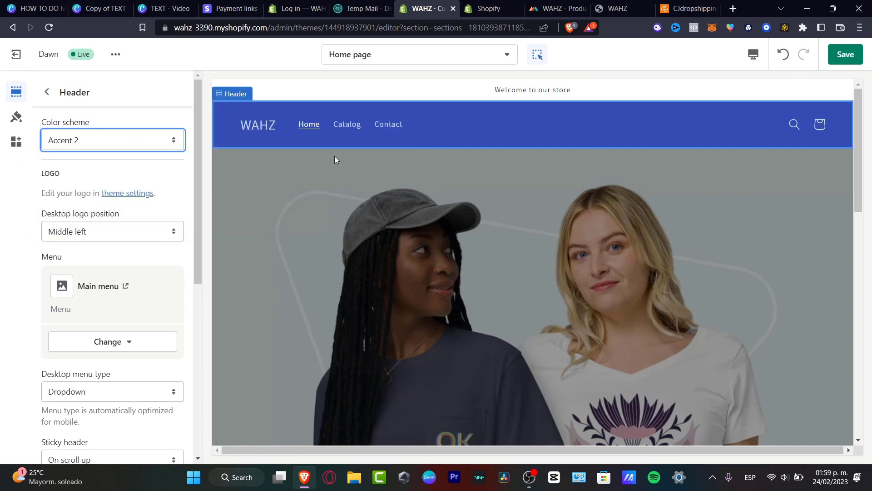
# - Set both the footer and header colour schemes to the dark Accent 1
pyautogui.scroll(-15, 494, 278)
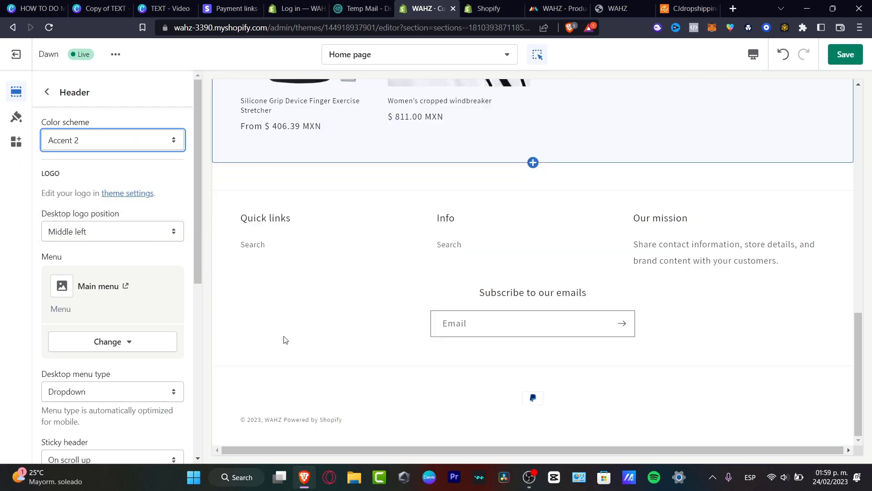
pyautogui.click(272, 339)
pyautogui.click(119, 145)
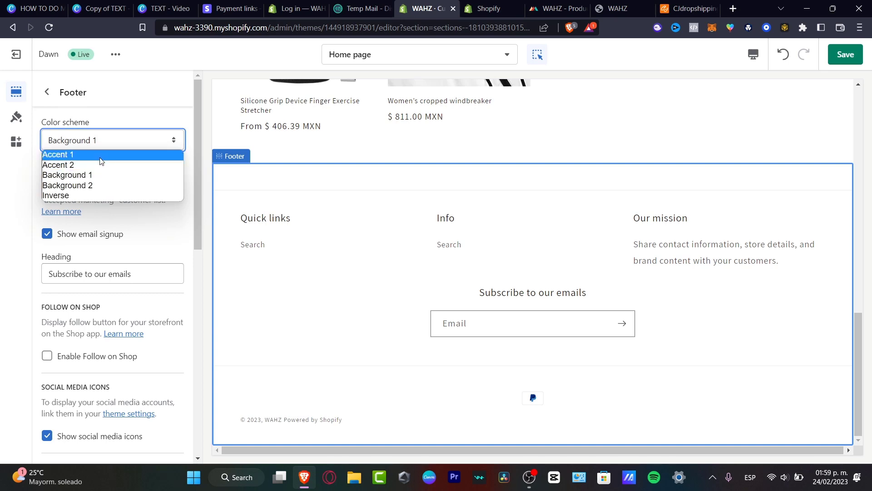
pyautogui.click(101, 157)
pyautogui.scroll(3, 386, 232)
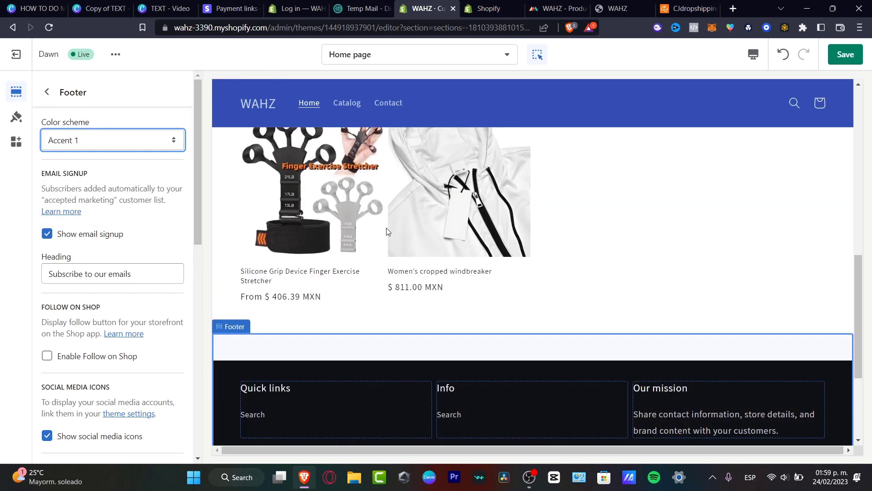
pyautogui.scroll(10, 409, 245)
pyautogui.click(445, 132)
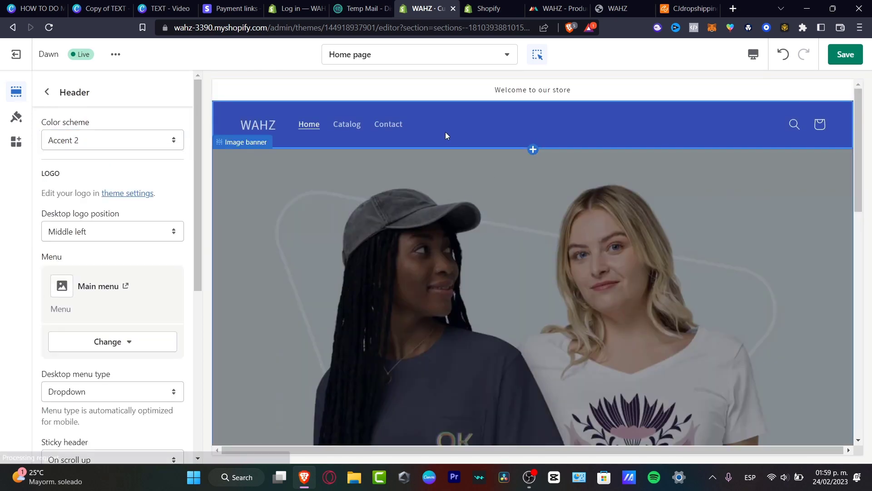
pyautogui.click(177, 140)
pyautogui.click(102, 154)
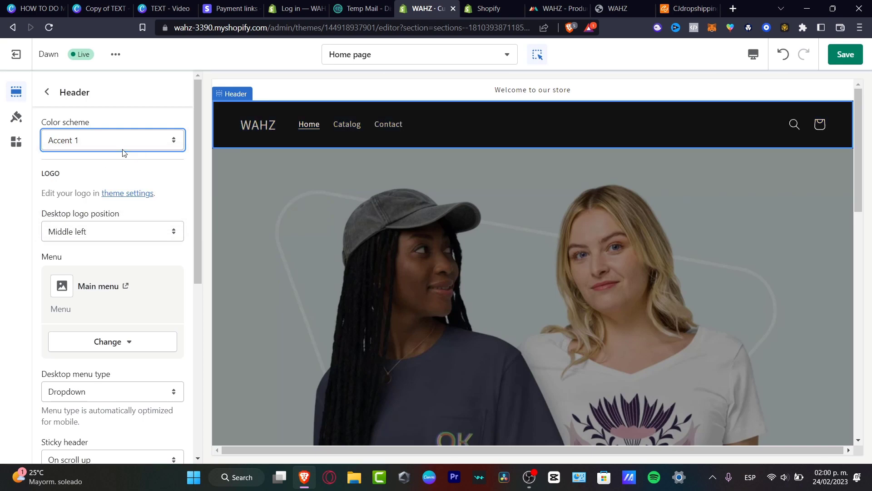
# - Save the Dawn theme and go back to the Themes page
pyautogui.click(843, 57)
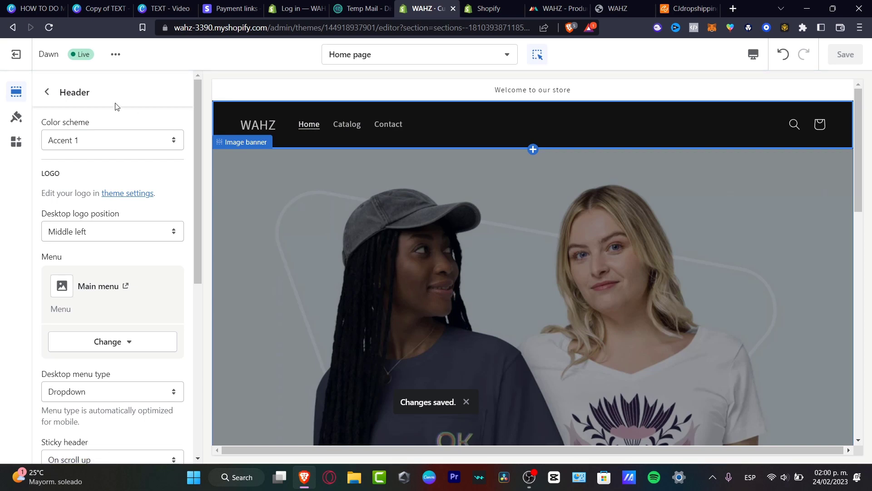
pyautogui.click(16, 54)
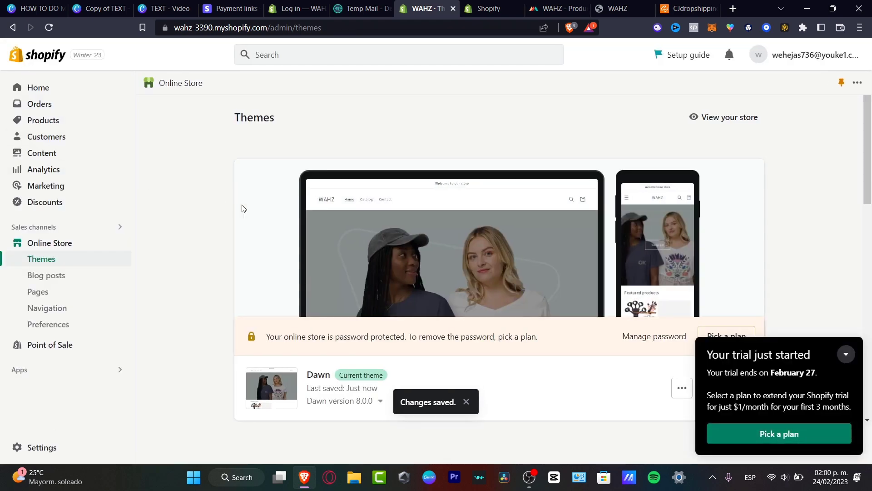
pyautogui.click(846, 354)
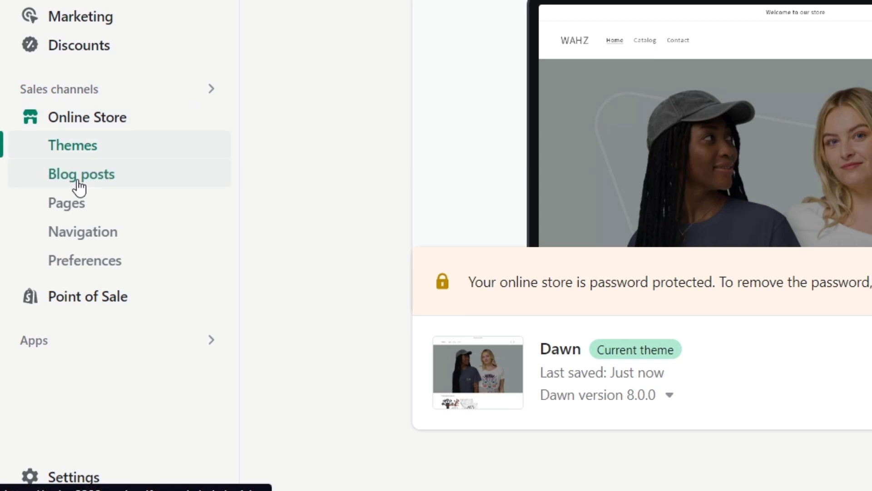
# - Open the Online Store Pages list, which shows only the Contact page
pyautogui.click(115, 179)
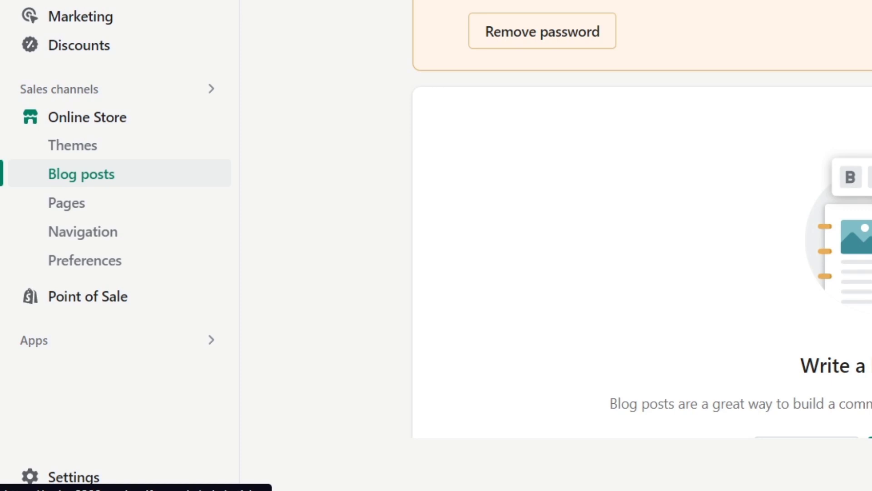
pyautogui.click(86, 206)
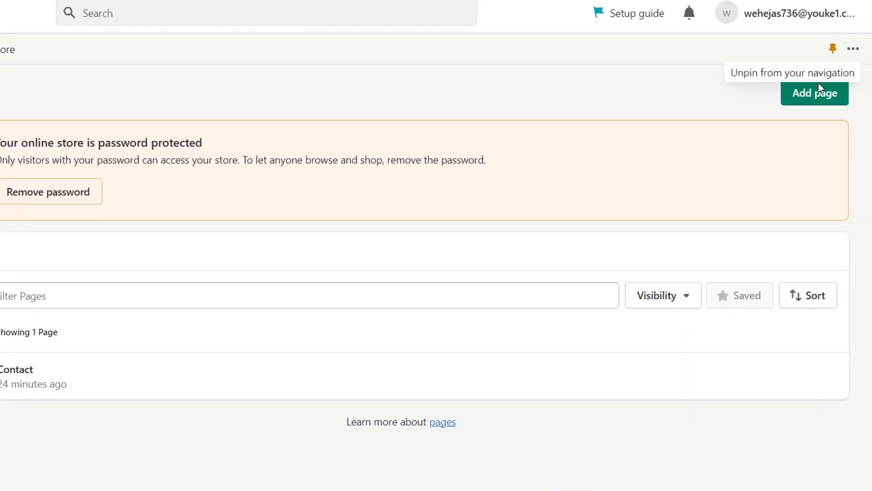
# - Add a new page titled FAQ with the content 'this is about FAQ from our store'
pyautogui.click(819, 92)
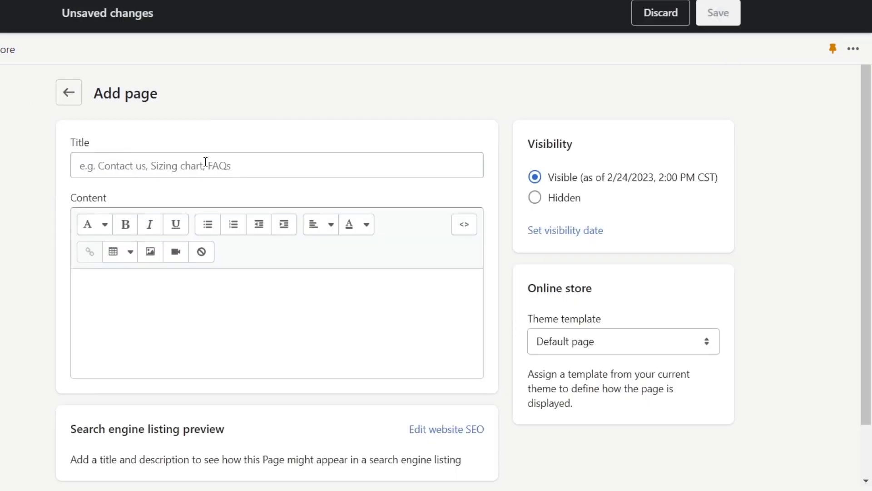
pyautogui.click(205, 162)
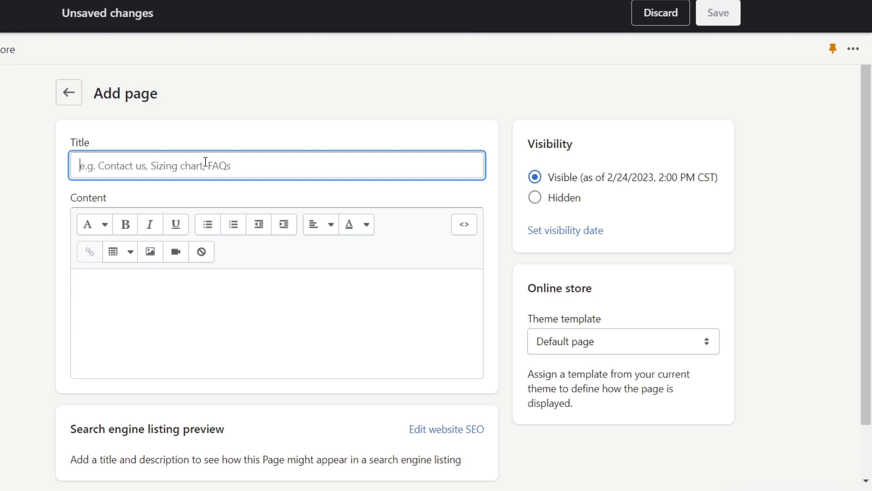
pyautogui.write('FAQ')
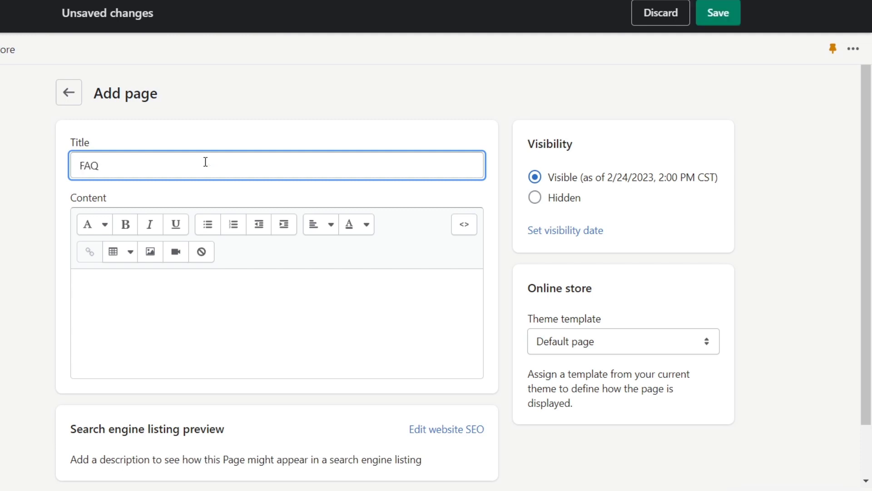
pyautogui.click(313, 287)
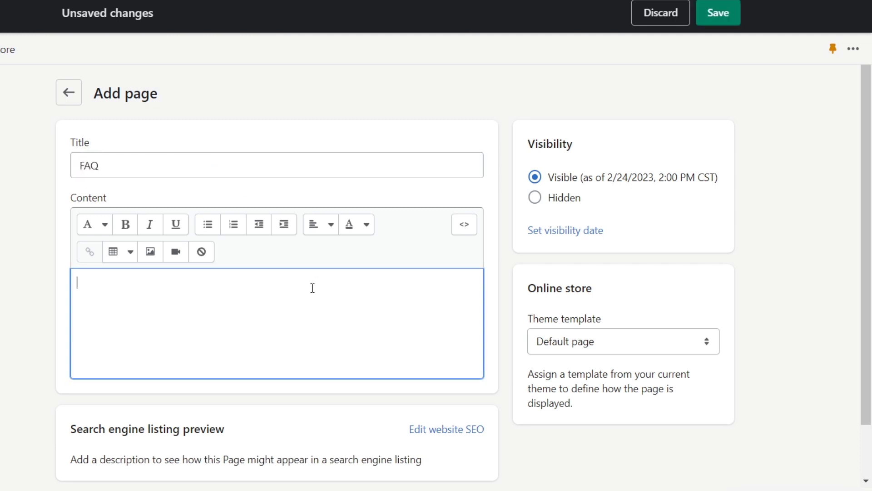
pyautogui.write('Wht')
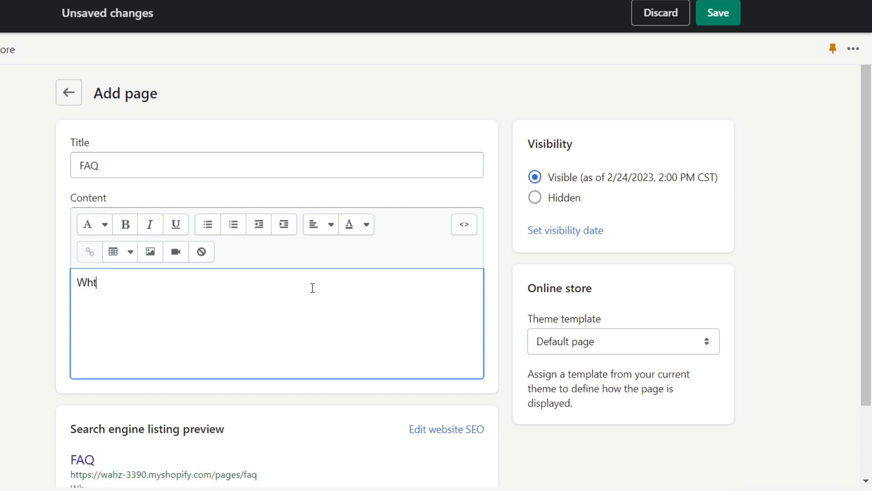
pyautogui.press('BackSpace')
pyautogui.write('this is about FAQ ')
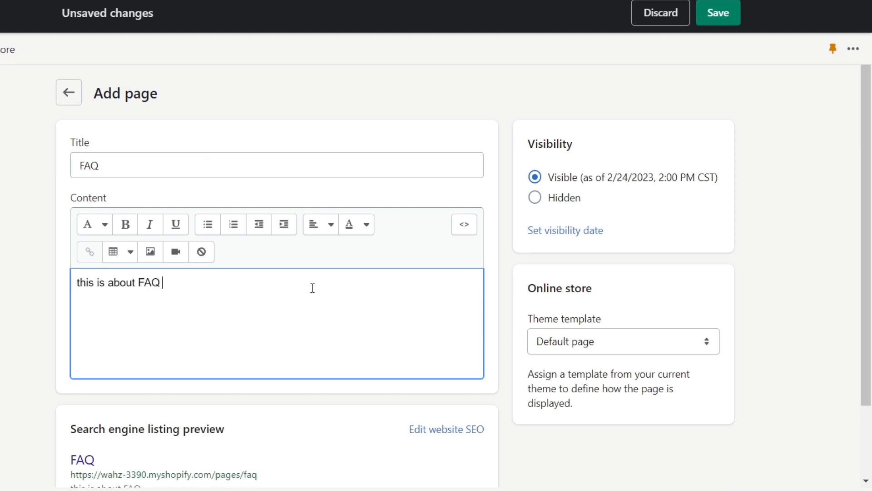
pyautogui.write('form ')
pyautogui.write('om ')
pyautogui.write('our store')
# - Keep the Default page template, save the FAQ page and return to Pages
pyautogui.scroll(-2, 657, 310)
pyautogui.click(599, 254)
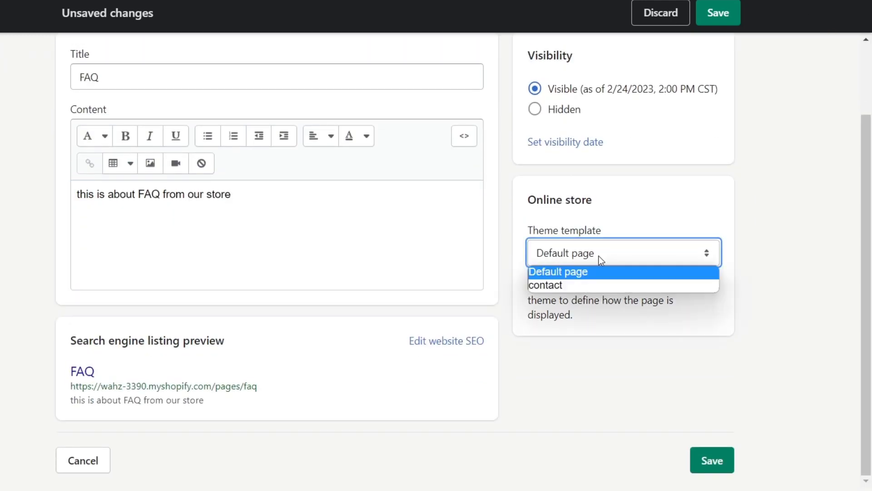
pyautogui.click(587, 271)
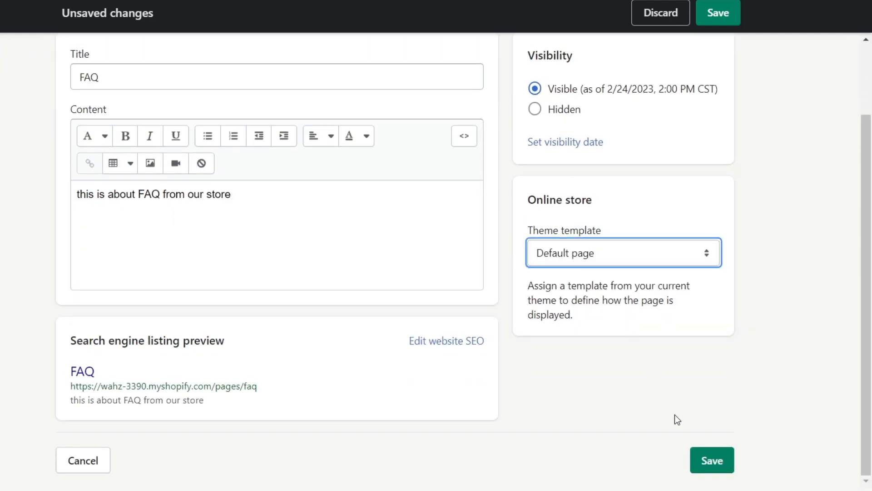
pyautogui.click(709, 457)
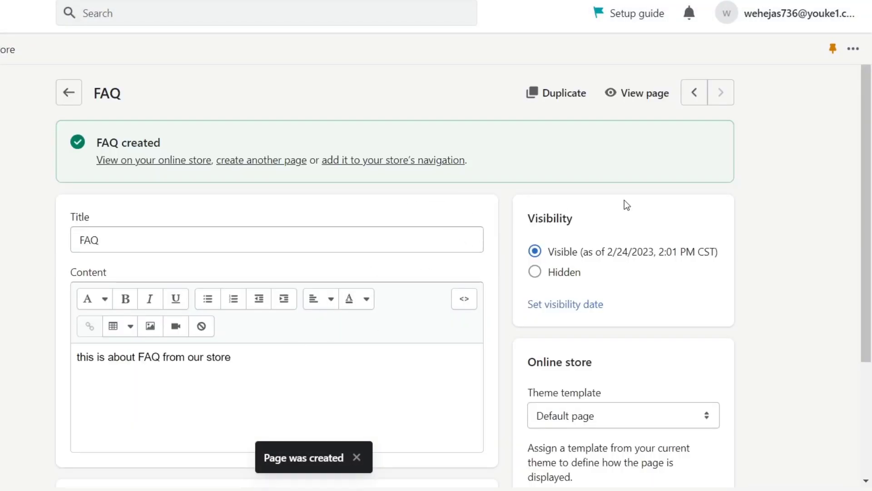
pyautogui.click(69, 93)
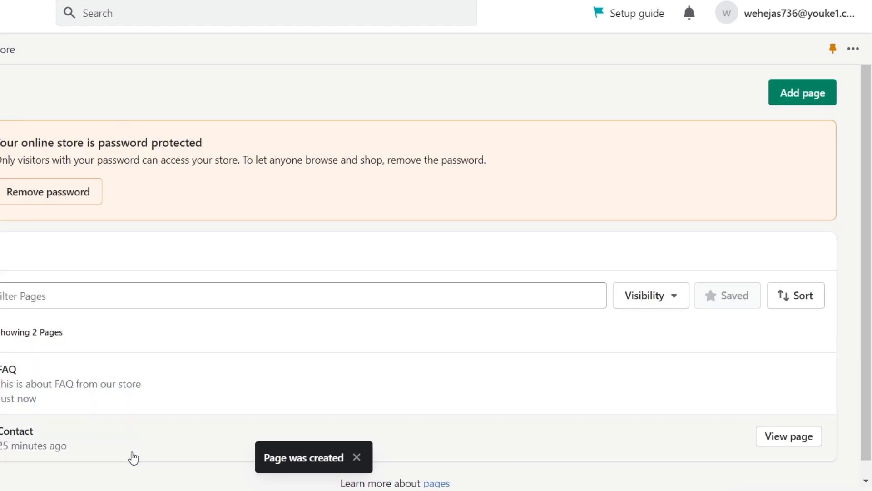
# - Add a page titled Sizing Chart stating it is all about the sizing chart of our products
pyautogui.click(810, 97)
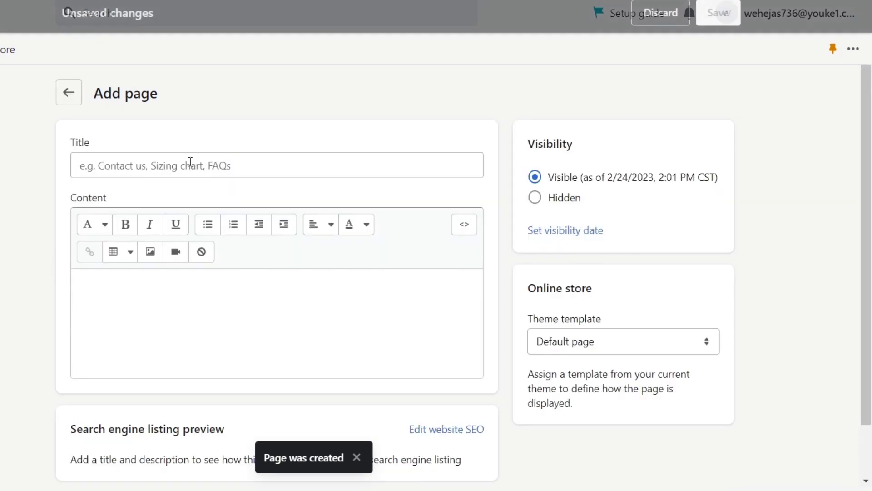
pyautogui.click(175, 166)
pyautogui.write('Sizng')
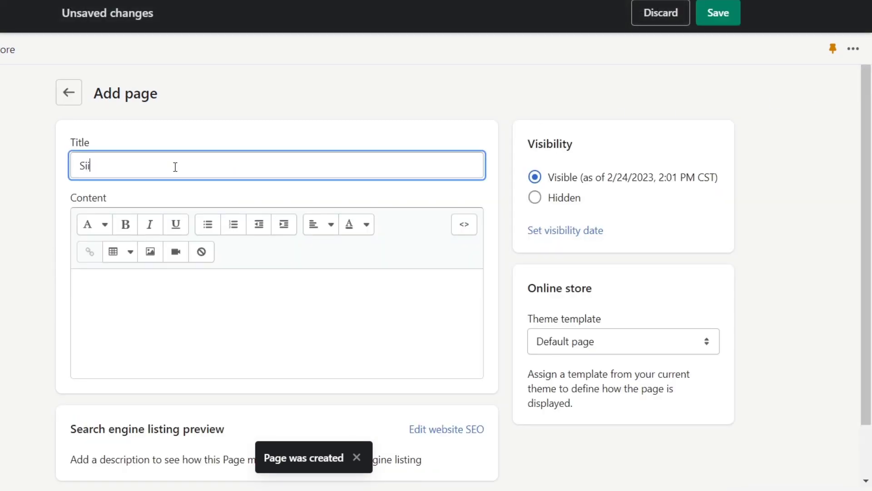
pyautogui.press('BackSpace')
pyautogui.press('BackSpace')
pyautogui.press('BackSpace')
pyautogui.write('zing Char')
pyautogui.click(178, 358)
pyautogui.write('this ')
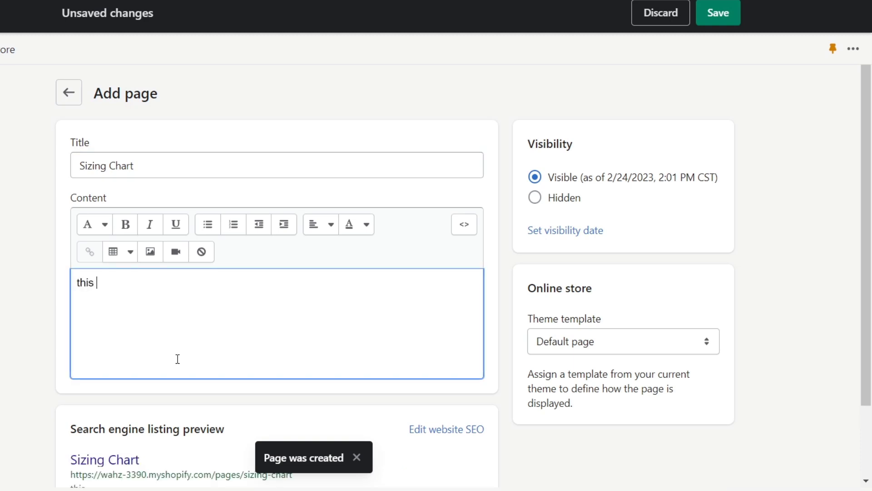
pyautogui.write('is all about sizin')
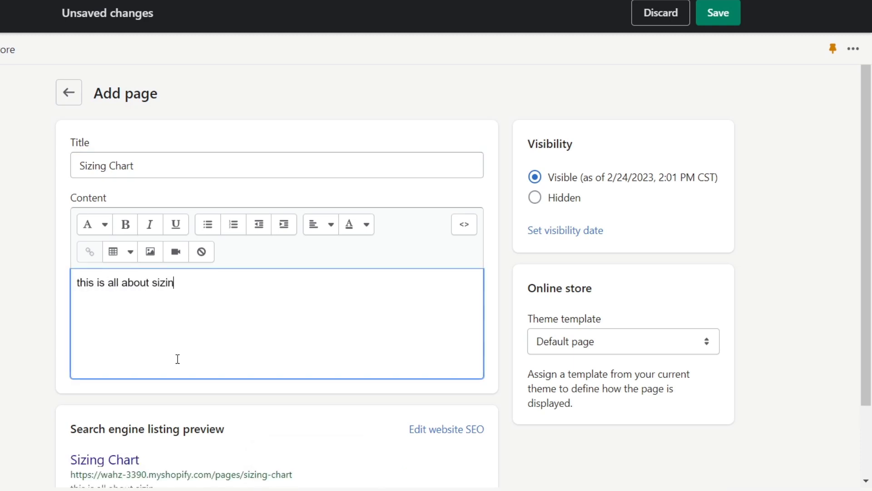
pyautogui.write('g chart of you')
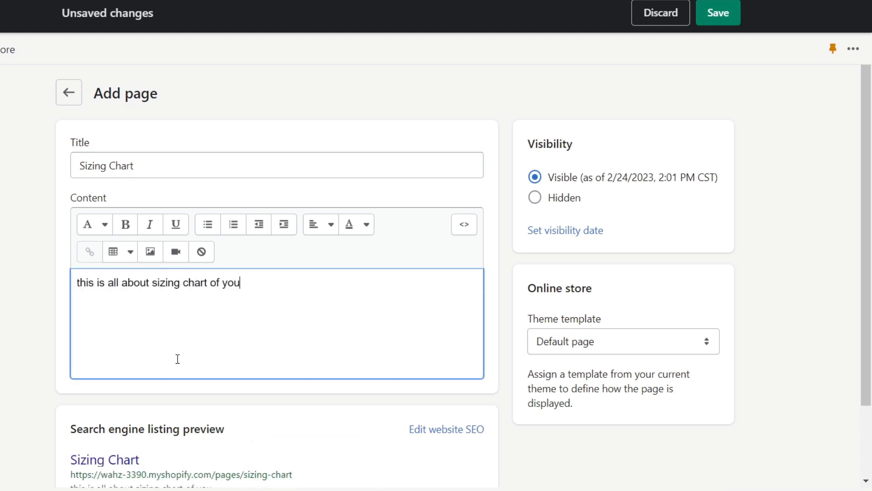
pyautogui.press('BackSpace')
pyautogui.press('BackSpace')
pyautogui.press('BackSpace')
pyautogui.write('our products.')
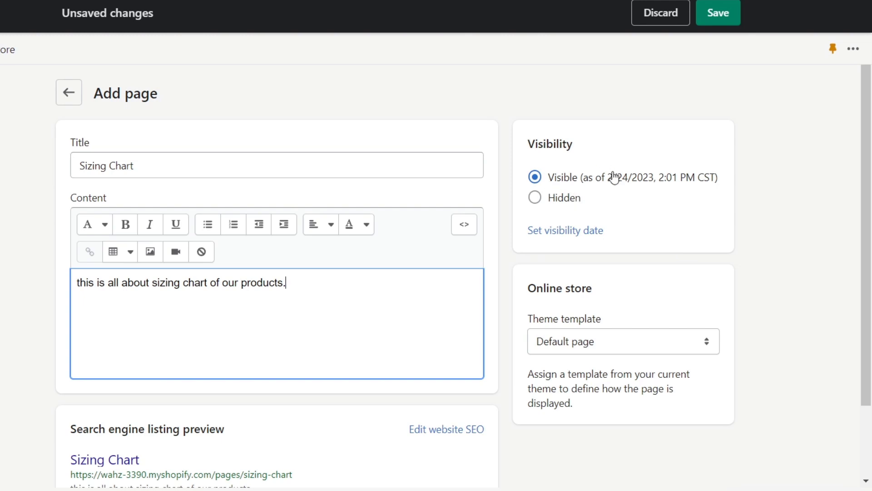
# - Save the Sizing Chart page and go back to the pages list
pyautogui.scroll(-2, 633, 203)
pyautogui.click(716, 469)
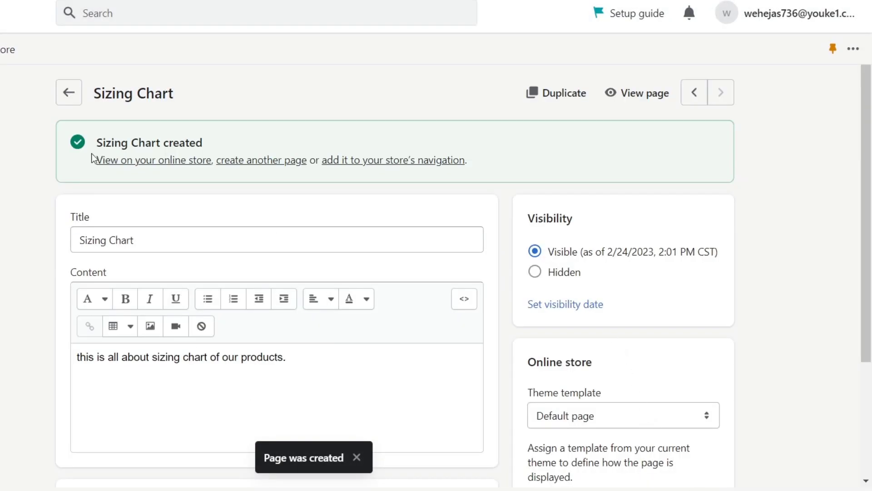
pyautogui.click(69, 91)
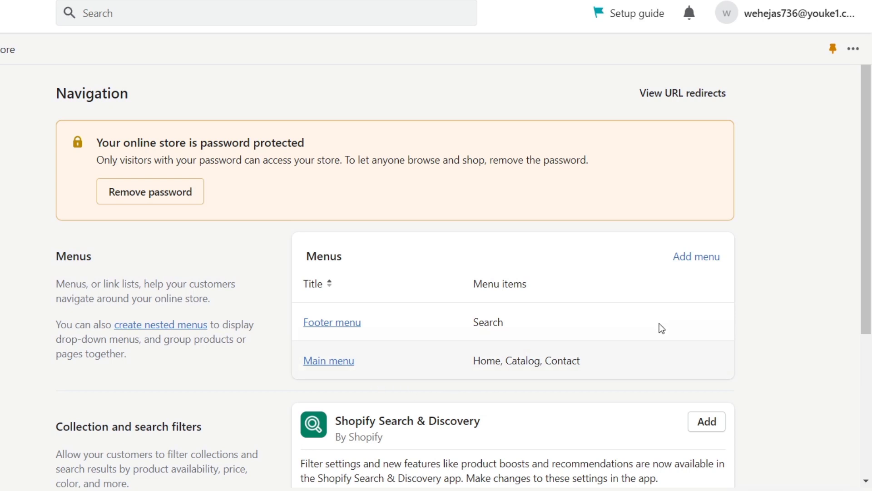
pyautogui.scroll(-5, 659, 324)
pyautogui.moveTo(203, 209); pyautogui.dragTo(47, 217)
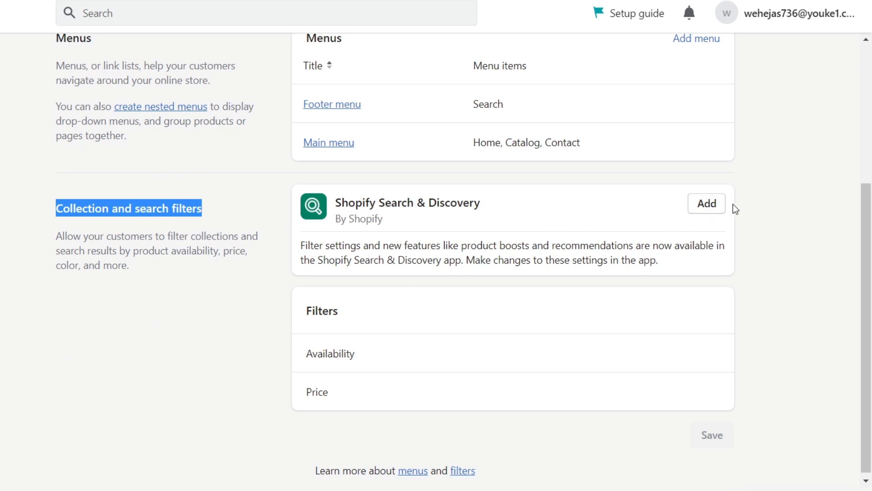
# - Install the free Shopify Search & Discovery app and open its Filters page
pyautogui.click(707, 204)
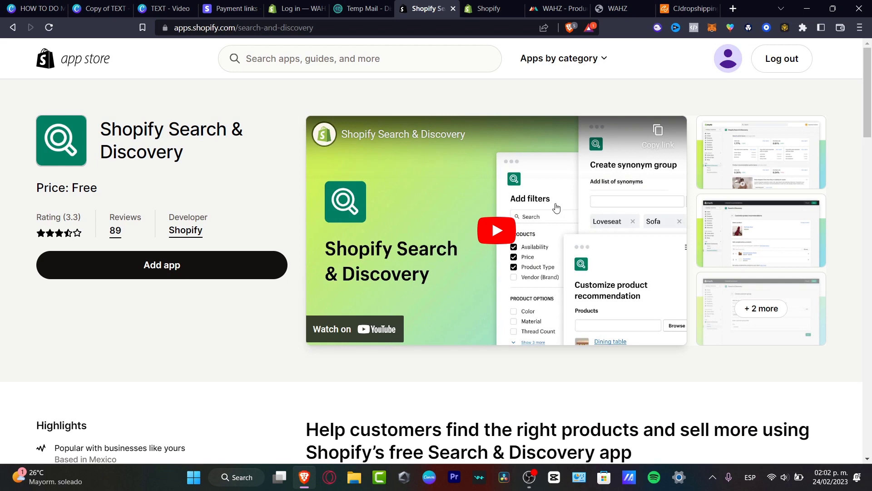
pyautogui.click(141, 268)
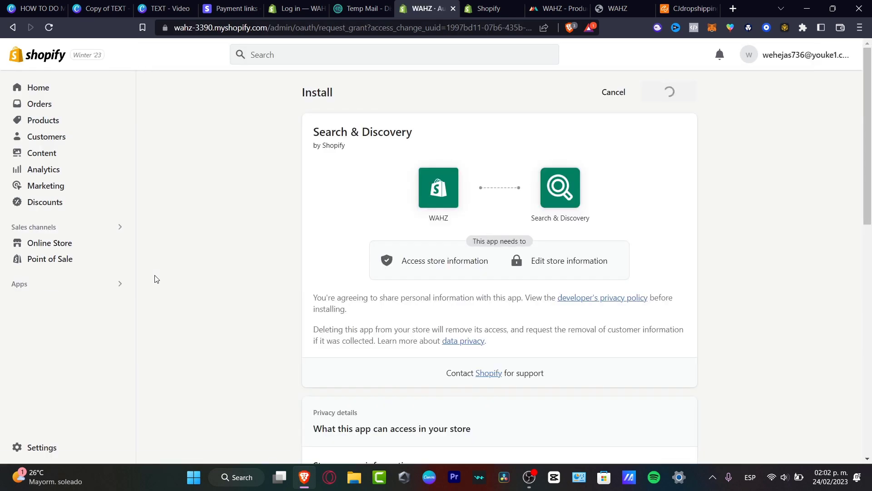
pyautogui.click(672, 94)
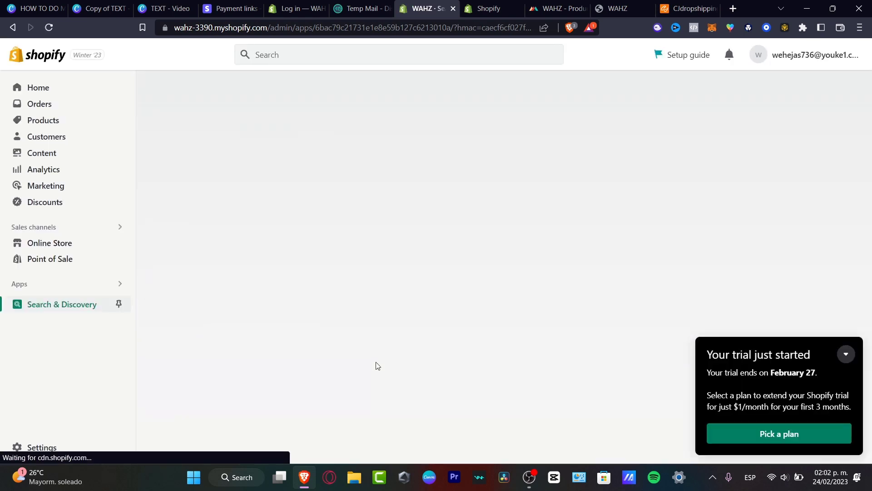
pyautogui.click(846, 355)
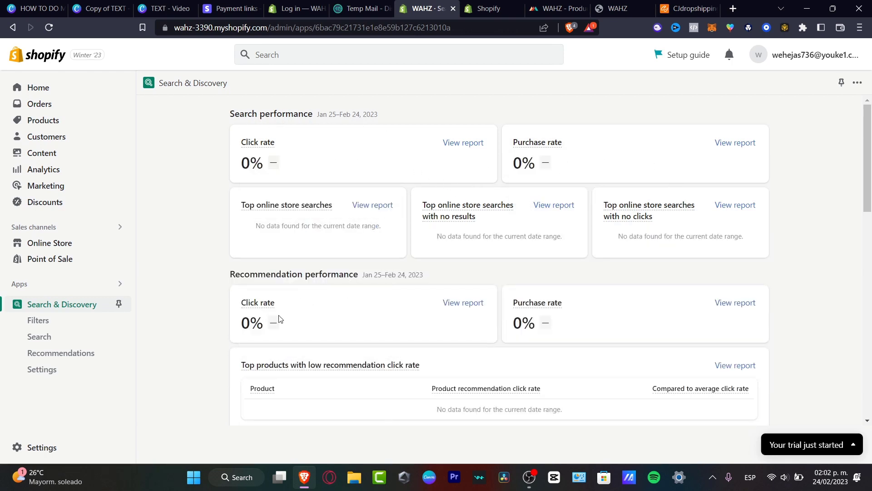
pyautogui.click(66, 324)
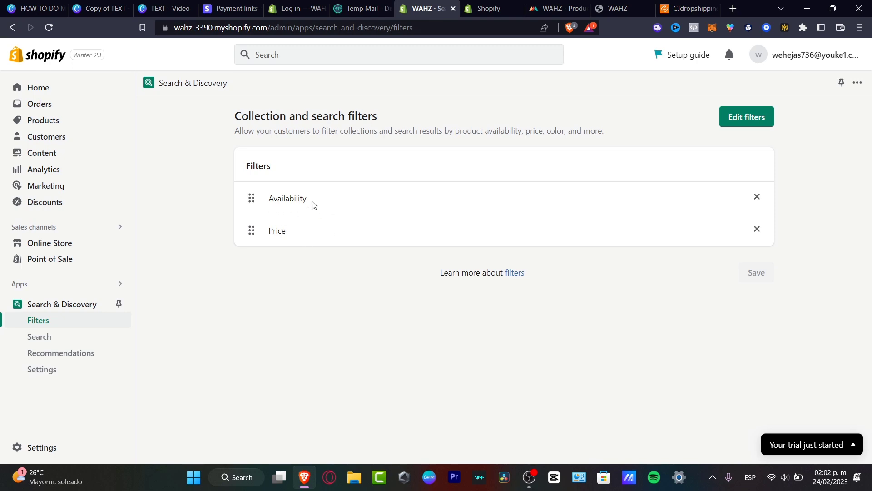
# - Glance at the app's boosts and recommendations, then go to Online Store via Navigation's Main menu
pyautogui.click(70, 341)
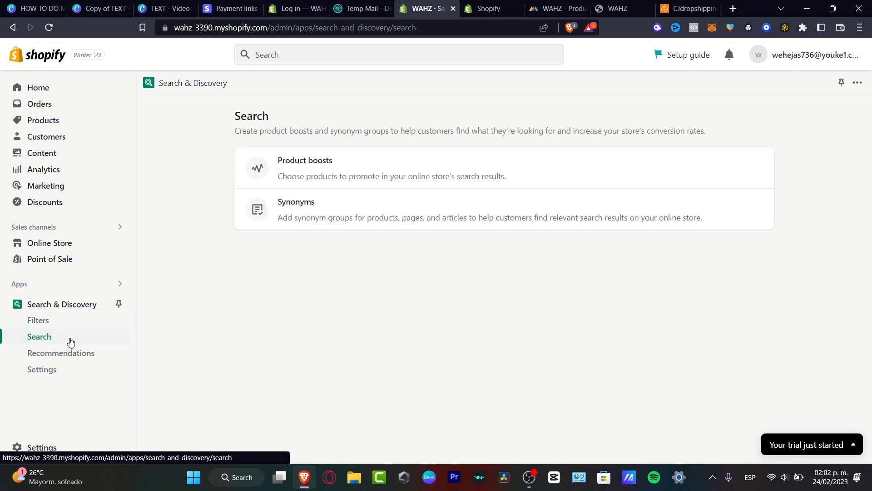
pyautogui.click(81, 351)
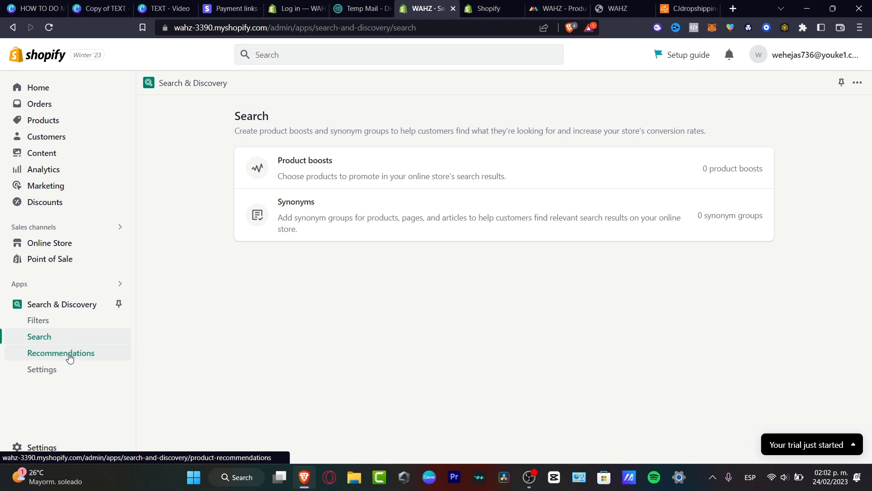
pyautogui.click(79, 245)
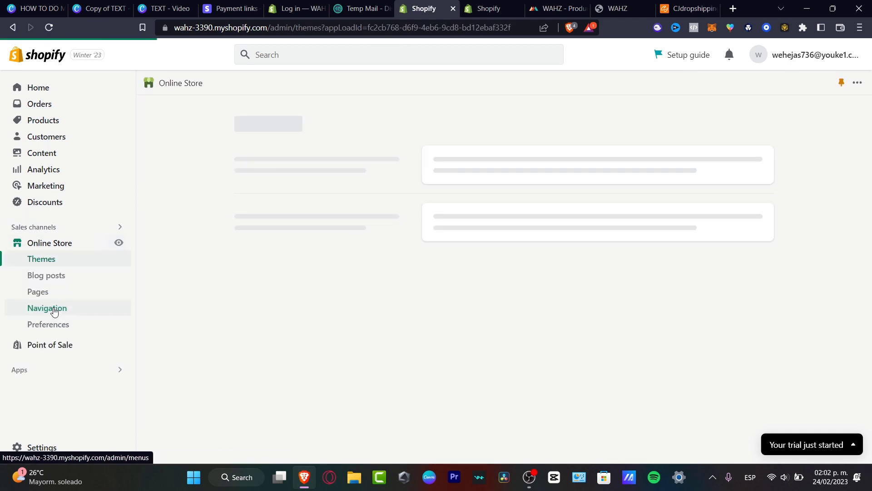
pyautogui.click(68, 313)
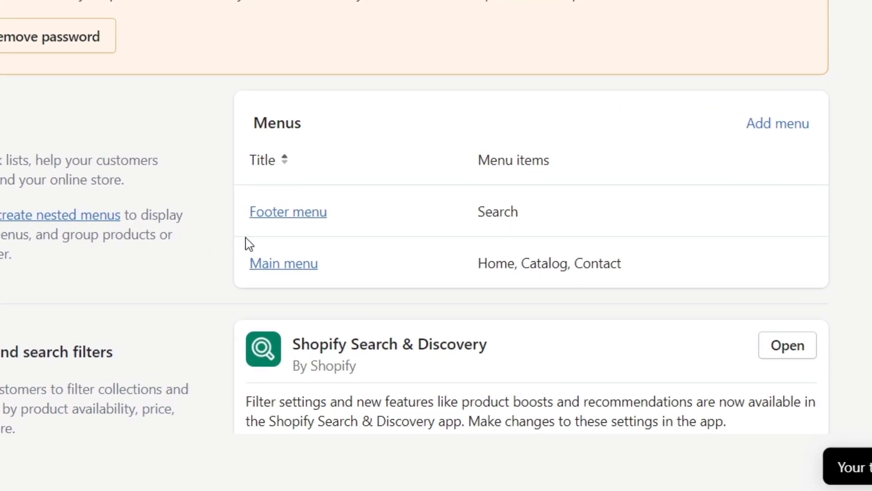
pyautogui.click(293, 266)
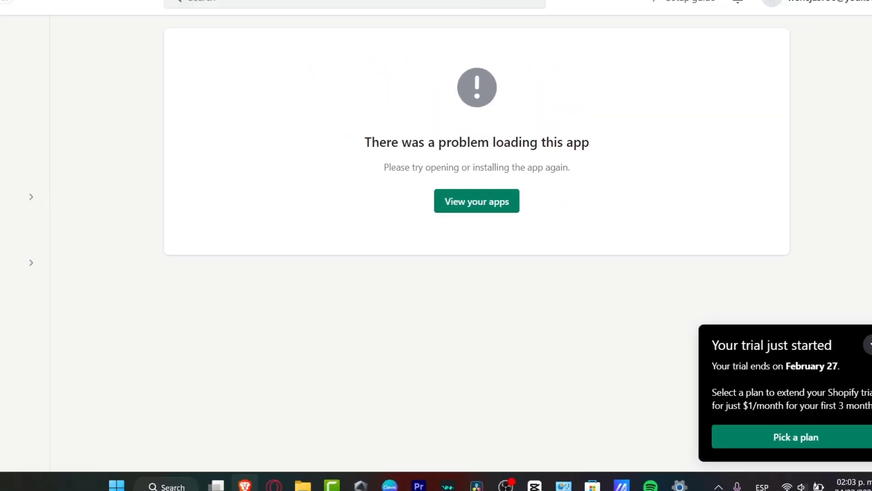
pyautogui.click(79, 244)
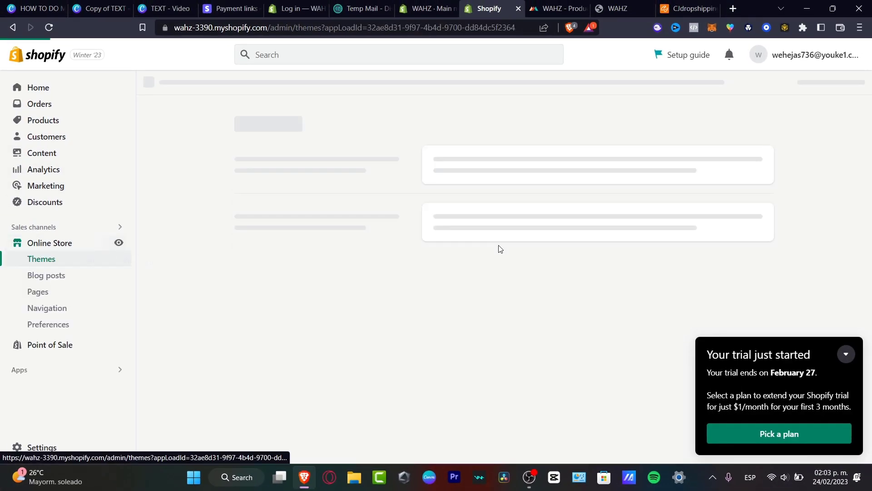
pyautogui.click(846, 354)
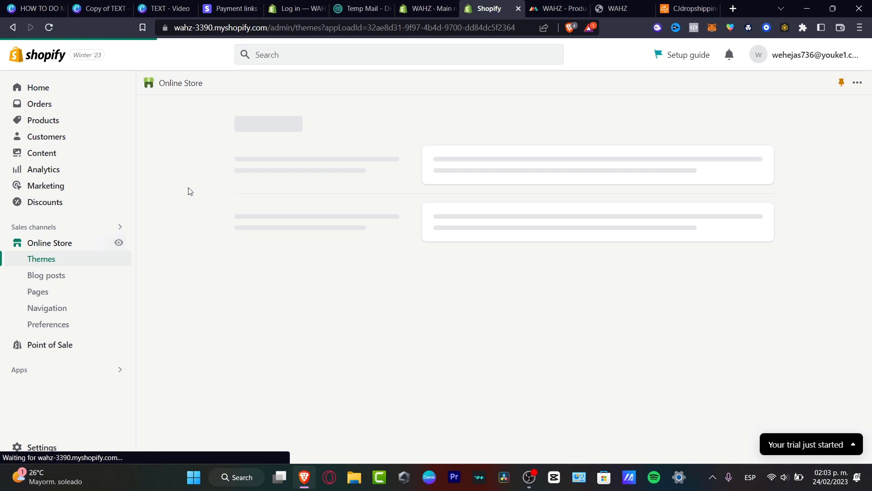
# - Preview the live storefront header, then return to the Main menu listing Home, Catalog and Contact
pyautogui.click(118, 243)
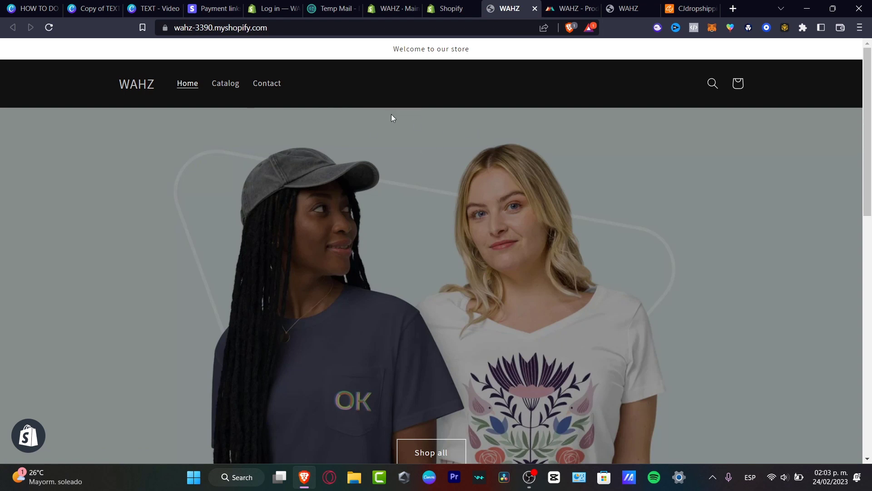
pyautogui.click(448, 8)
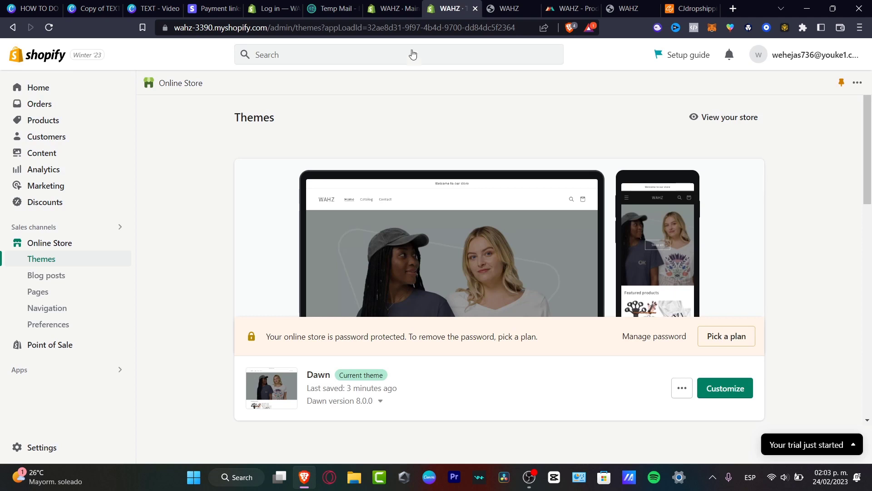
pyautogui.click(393, 4)
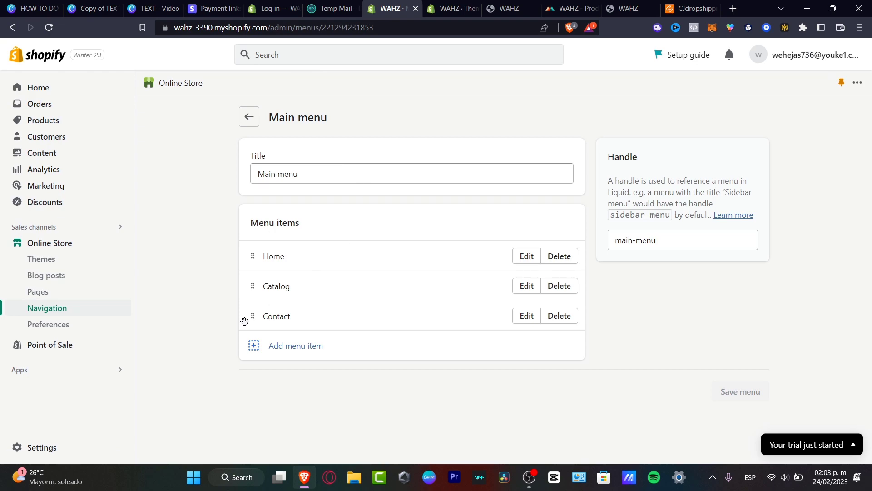
# - Add an 'FAQ' item linked to Pages > FAQ as the fourth Main menu entry
pyautogui.click(452, 8)
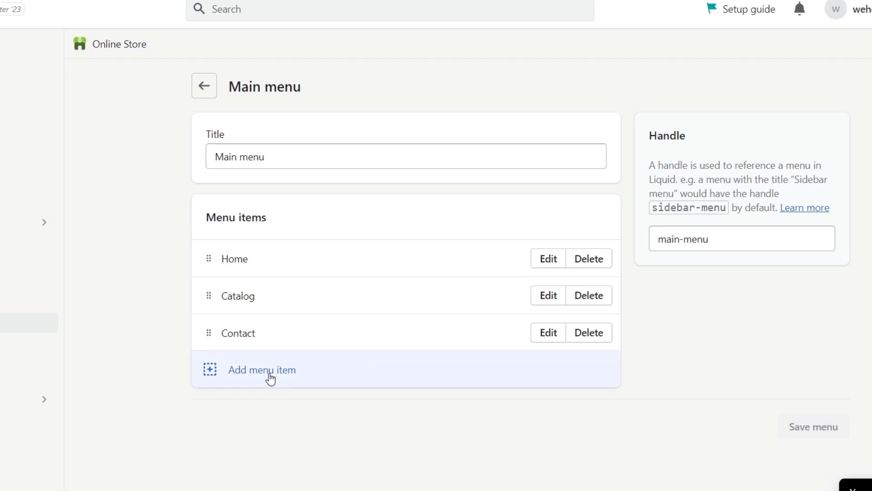
pyautogui.click(268, 375)
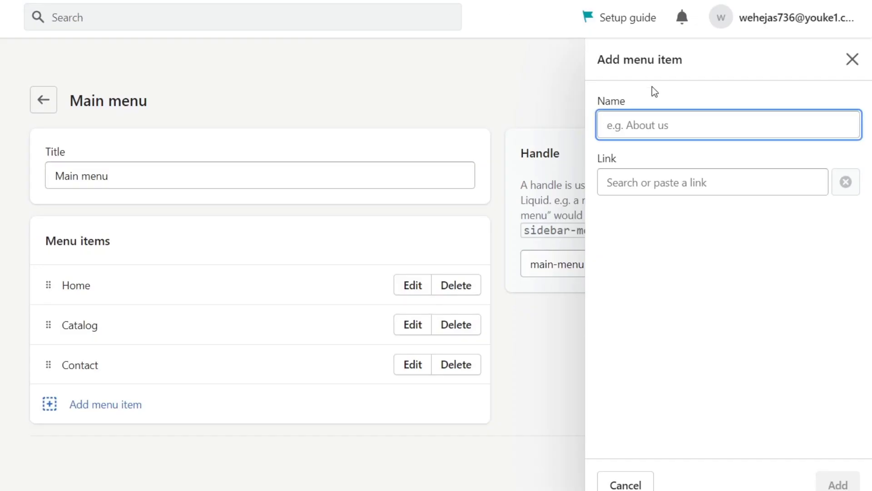
pyautogui.write('FAQ')
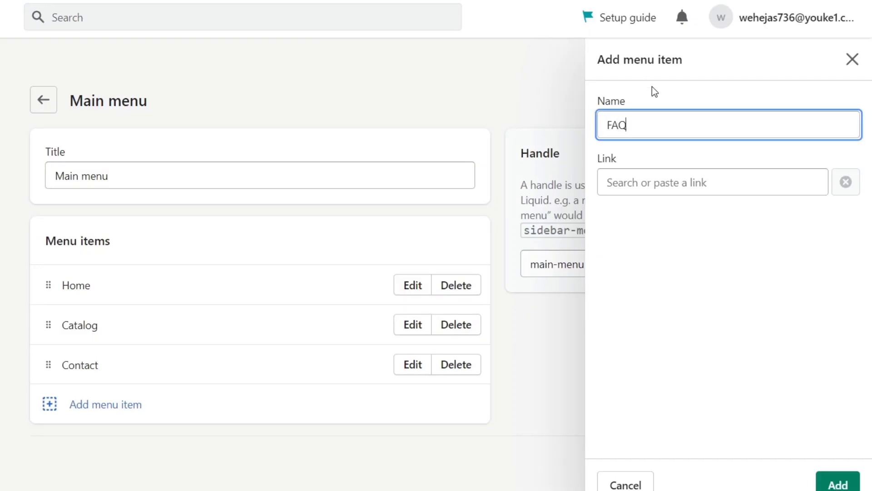
pyautogui.click(698, 176)
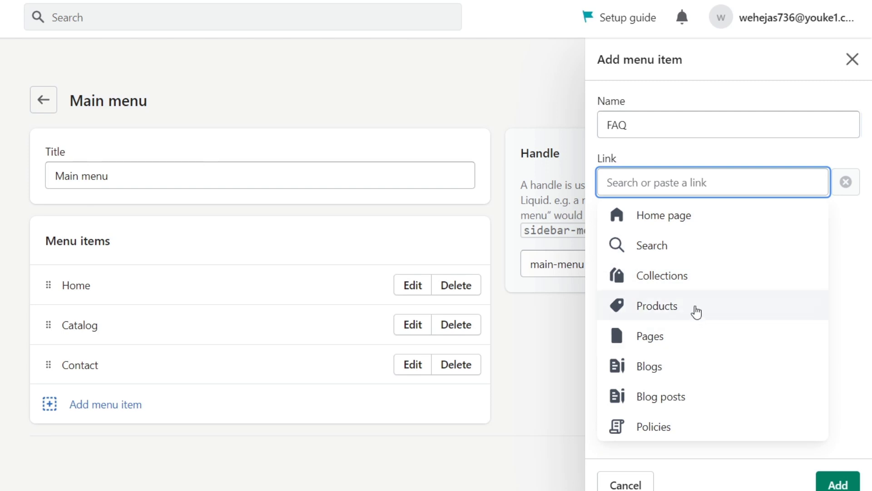
pyautogui.click(705, 216)
pyautogui.click(721, 182)
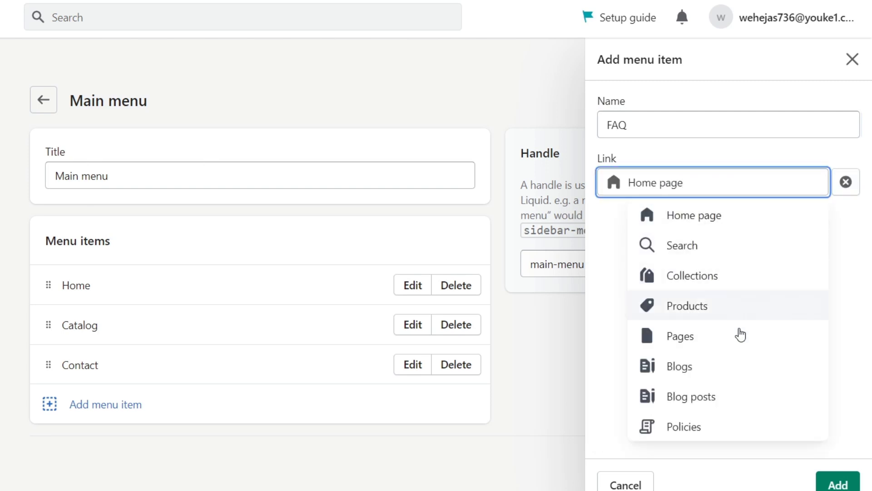
pyautogui.click(736, 337)
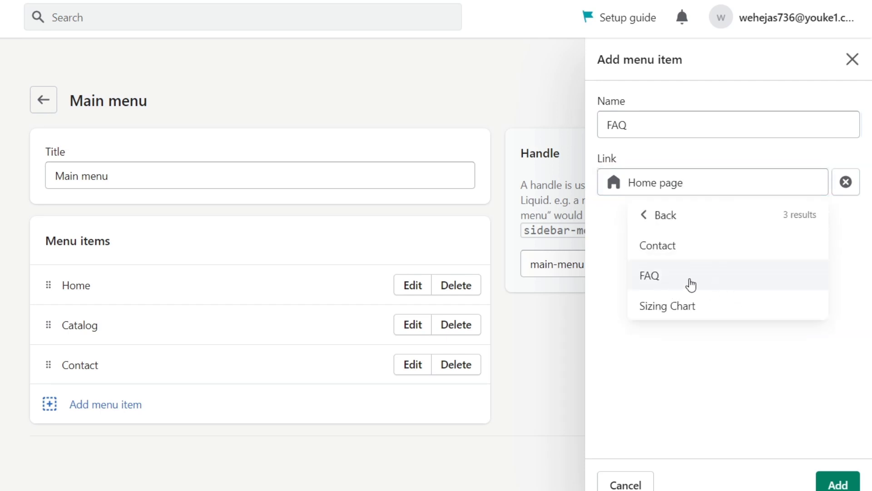
pyautogui.click(691, 285)
pyautogui.click(837, 483)
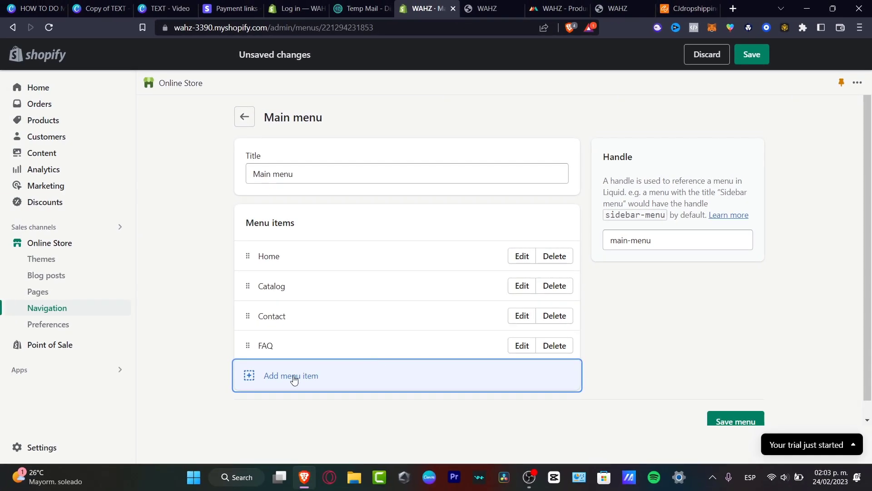
# - Add a 'Charts' item linked to the Sizing Chart page and save the five-item Main menu
pyautogui.click(294, 378)
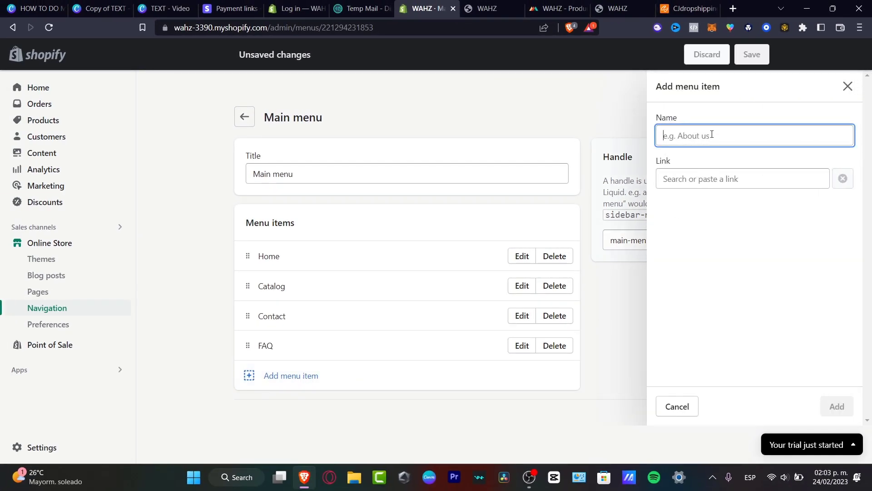
pyautogui.write('S')
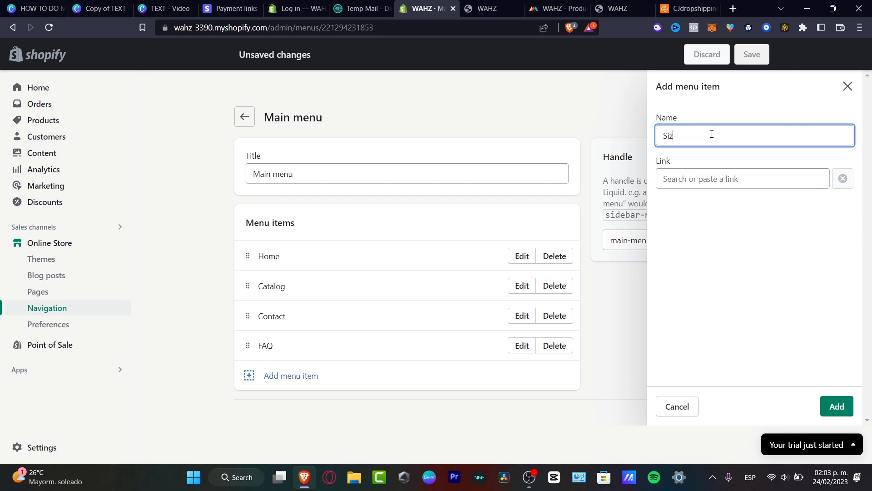
pyautogui.write('iz')
pyautogui.press('BackSpace')
pyautogui.press('BackSpace')
pyautogui.press('BackSpace')
pyautogui.write('Char')
pyautogui.click(747, 177)
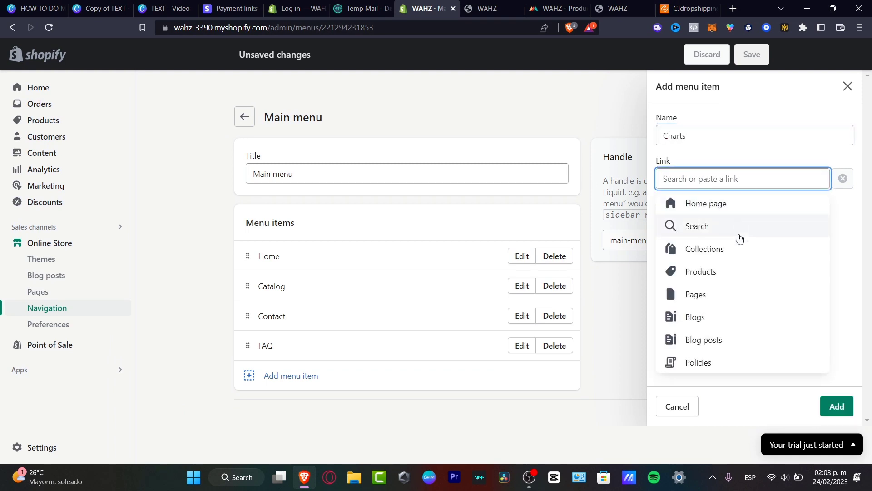
pyautogui.click(722, 295)
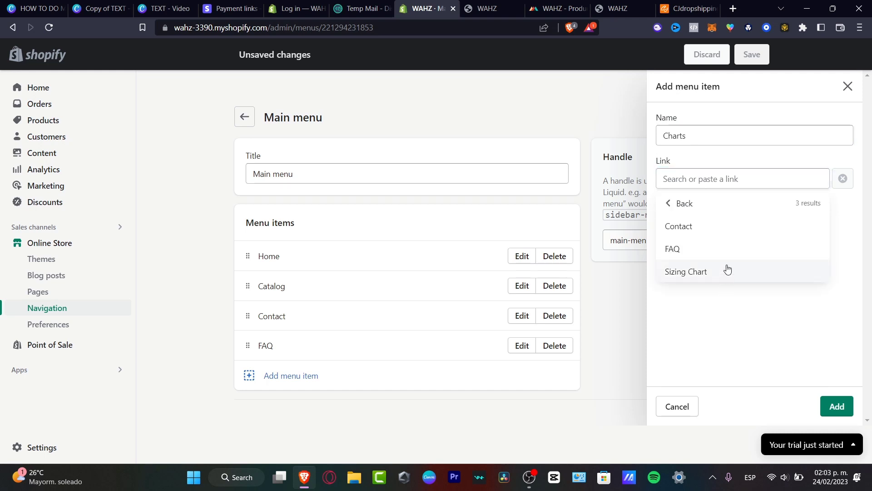
pyautogui.click(724, 272)
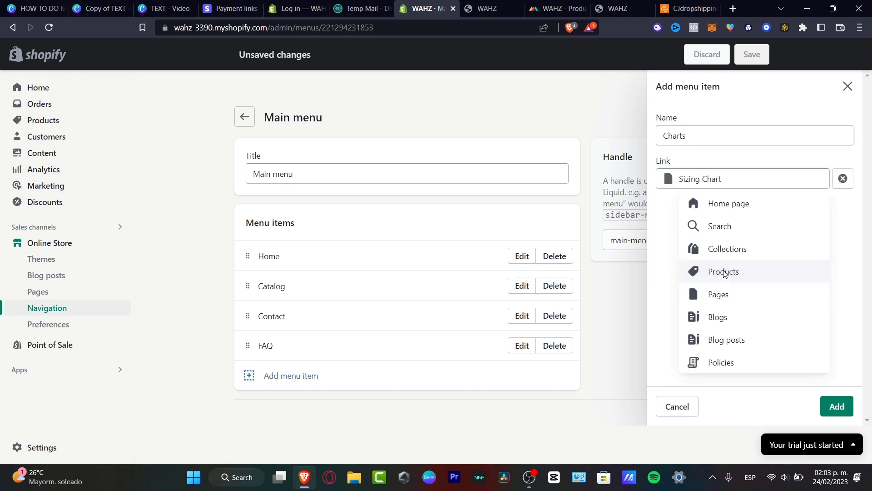
pyautogui.click(837, 406)
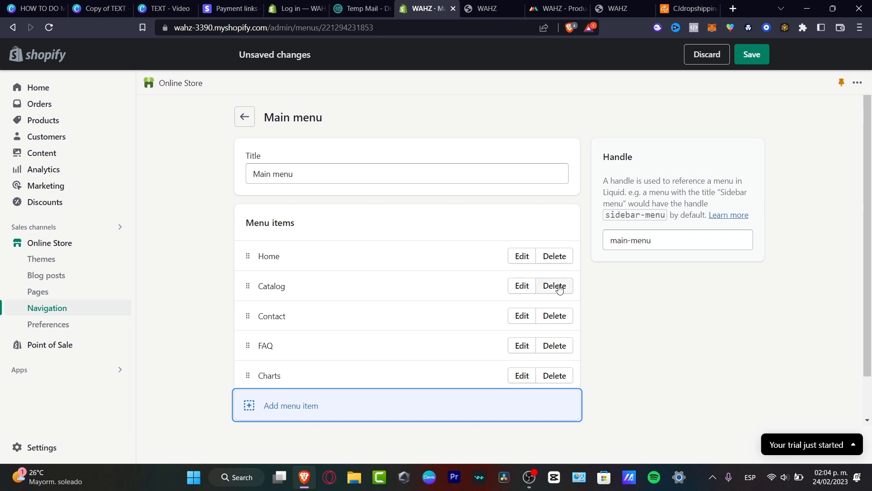
pyautogui.click(750, 60)
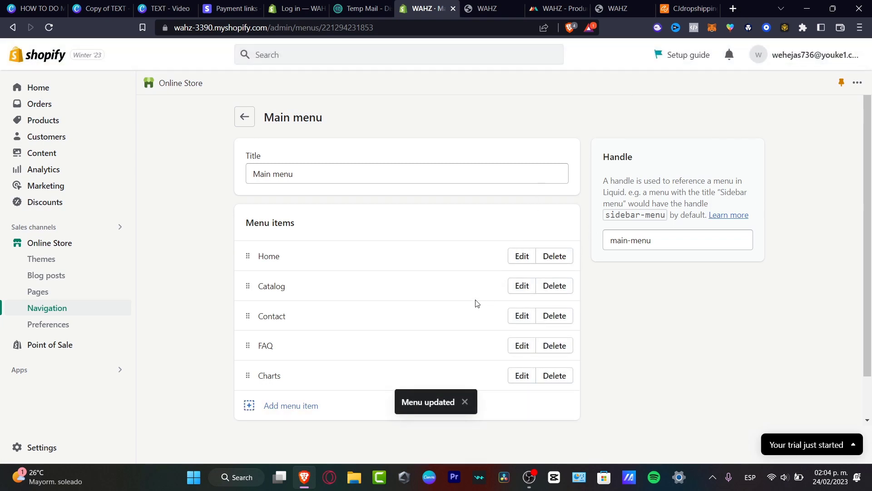
# - Refresh the live storefront to confirm the updated header links, then return to the admin
pyautogui.click(488, 8)
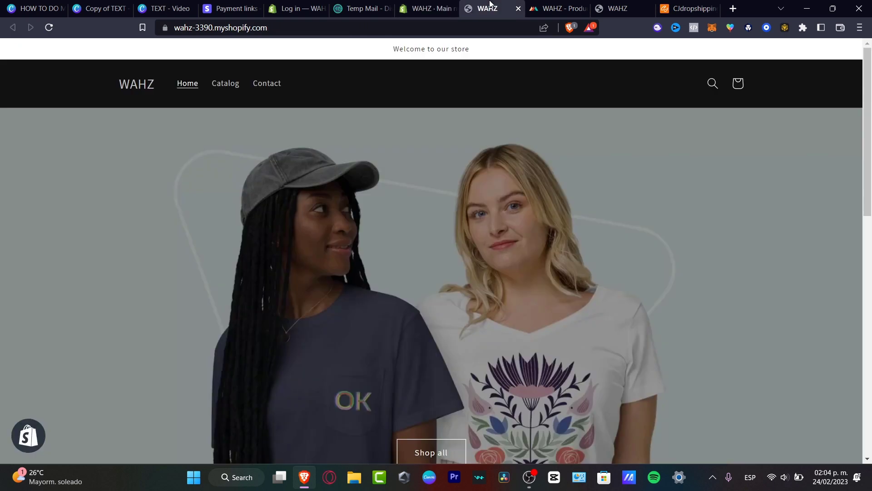
pyautogui.click(49, 29)
pyautogui.click(49, 29)
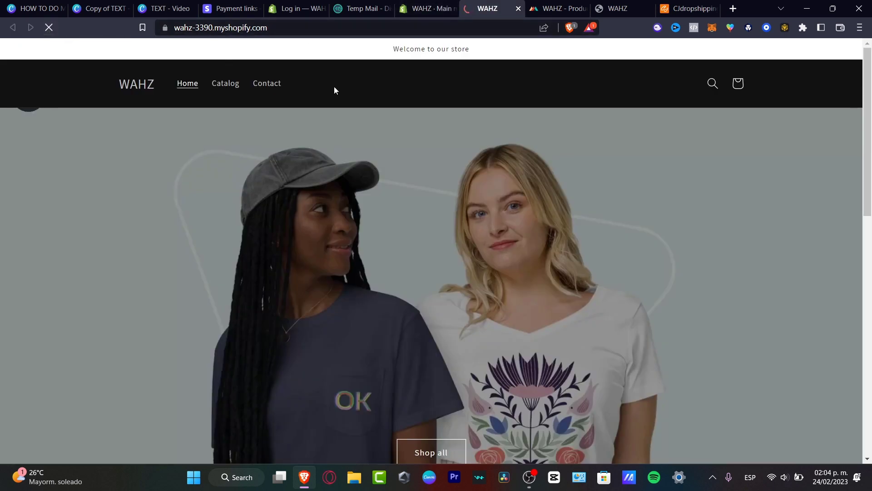
pyautogui.click(426, 9)
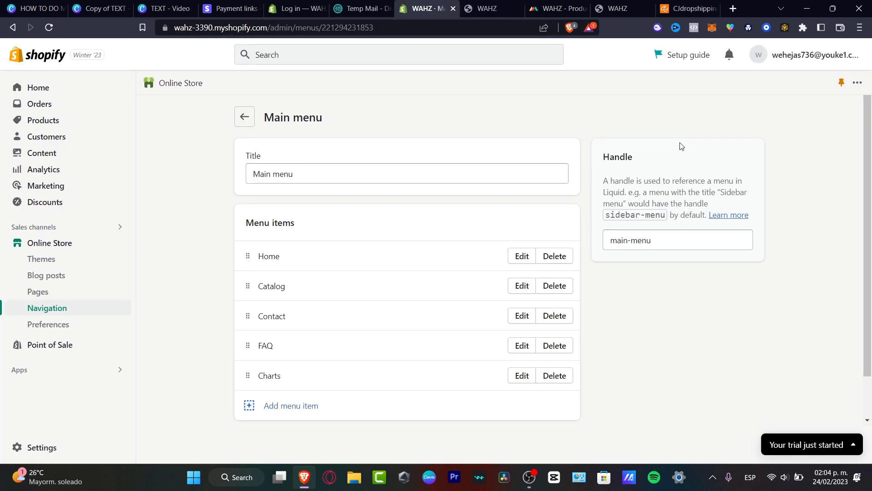
# - Check the storefront footer, then open the Footer menu, which holds only Search
pyautogui.click(243, 117)
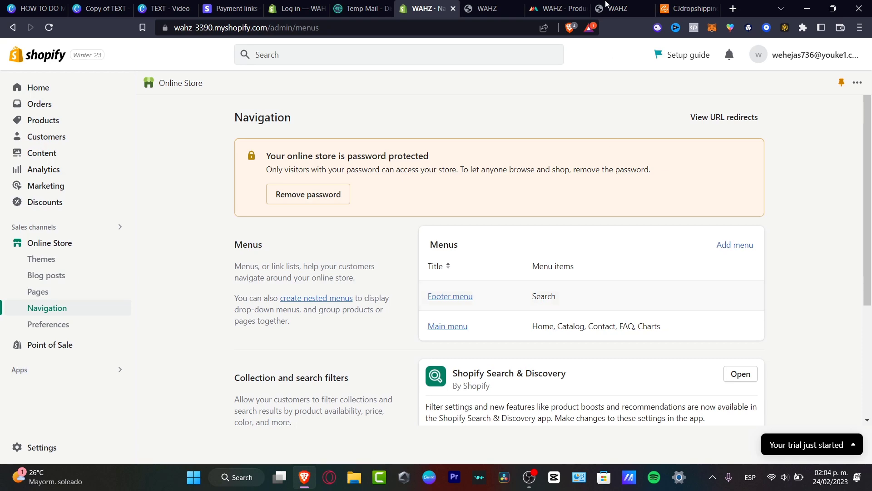
pyautogui.click(488, 8)
pyautogui.scroll(-15, 481, 288)
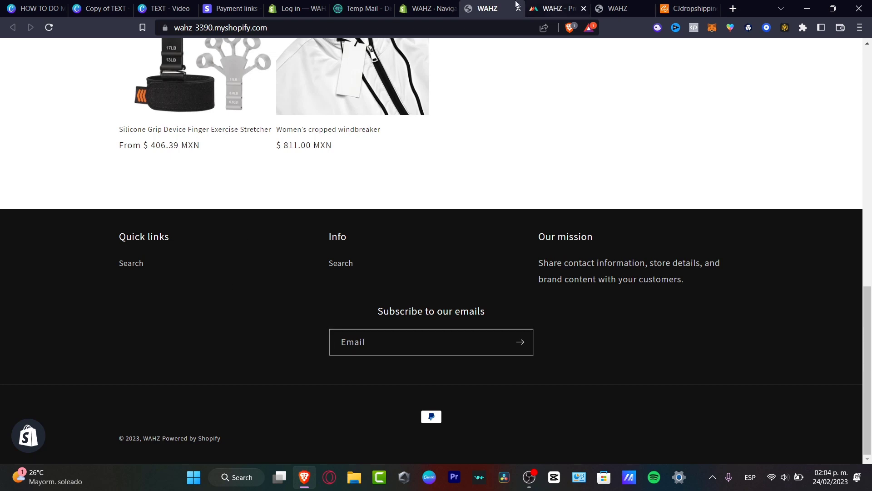
pyautogui.click(417, 4)
pyautogui.click(459, 298)
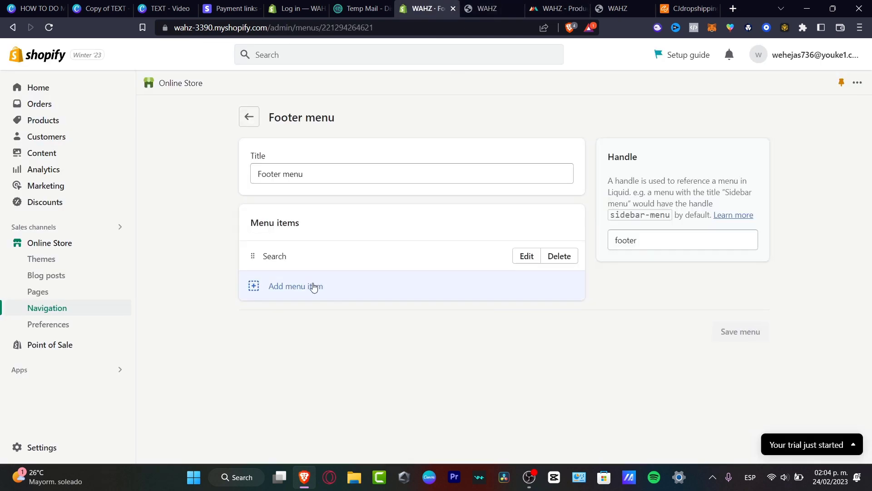
# - Add a 'Contact' item to the Footer menu with its link destination
pyautogui.click(313, 286)
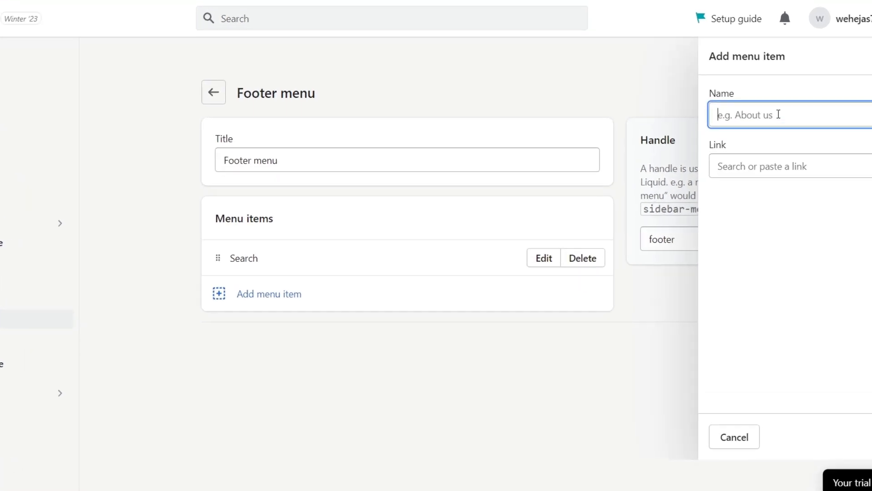
pyautogui.write('A')
pyautogui.click(818, 171)
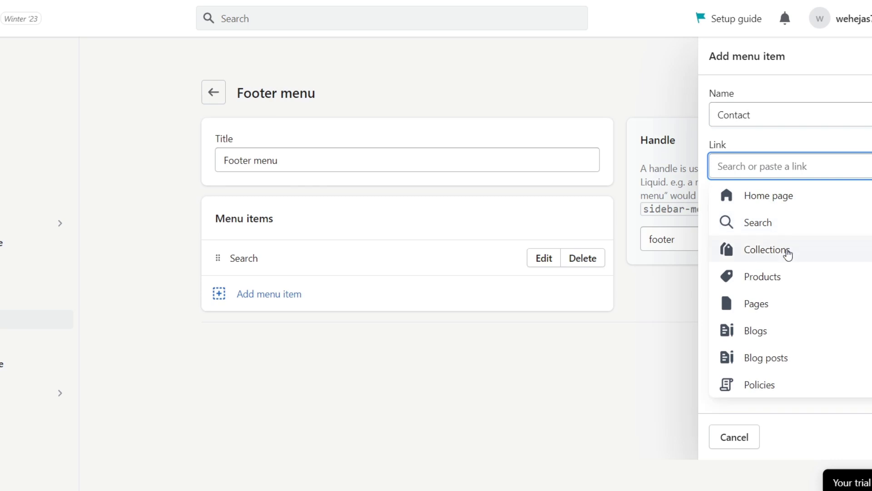
pyautogui.click(792, 284)
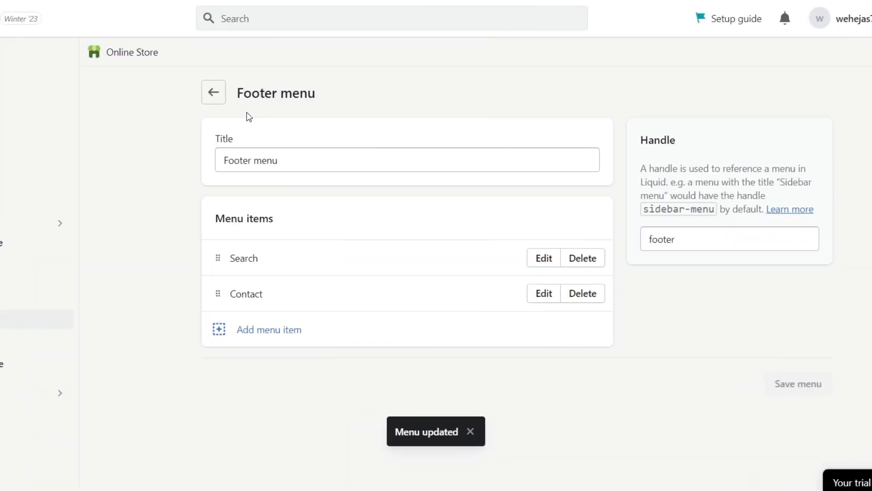
# - Return to the menu list, review the Main menu's items, and go back to Navigation
pyautogui.click(213, 93)
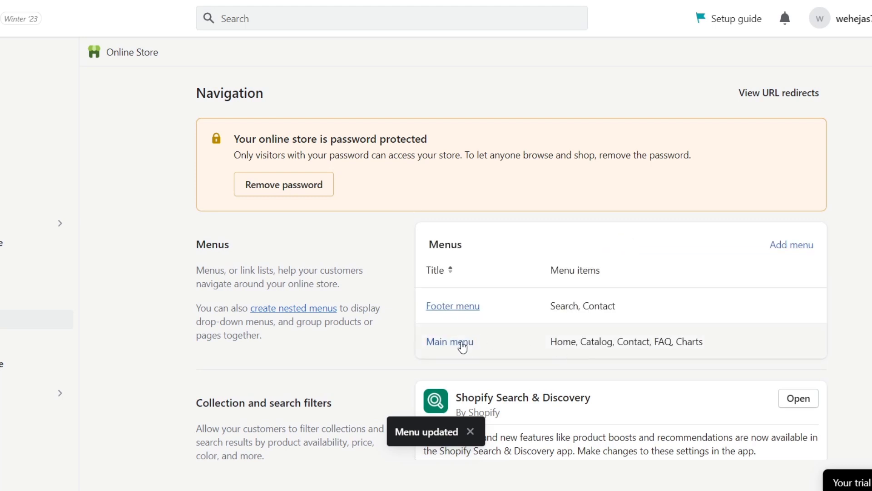
pyautogui.click(461, 343)
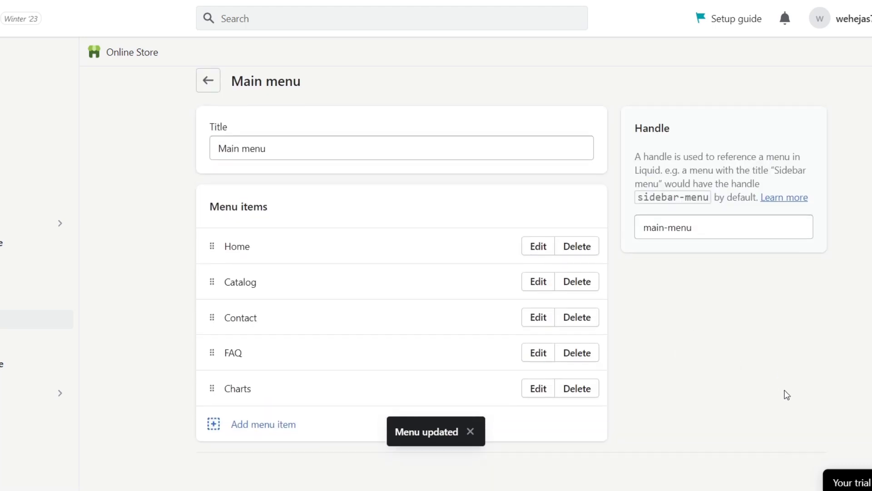
pyautogui.scroll(-1, 709, 383)
pyautogui.scroll(2, 352, 126)
pyautogui.click(211, 94)
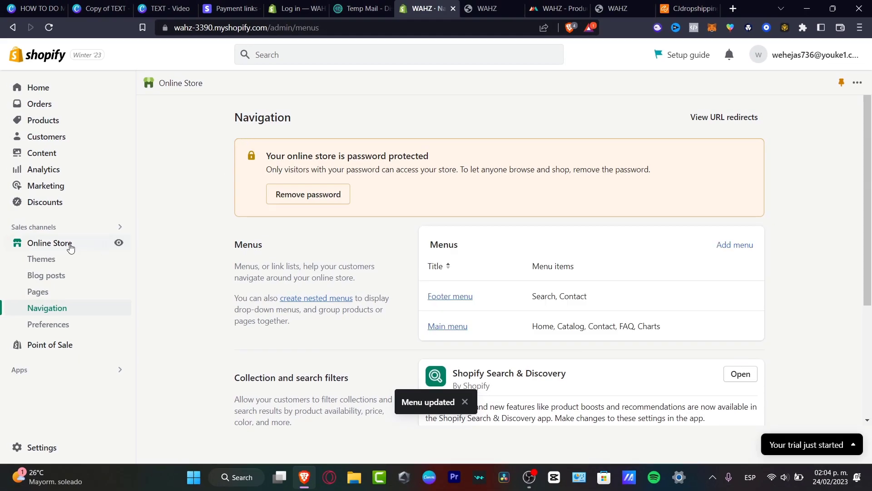
# - Open the live store and visit its Charts and FAQ pages from the header, then close it
pyautogui.click(55, 244)
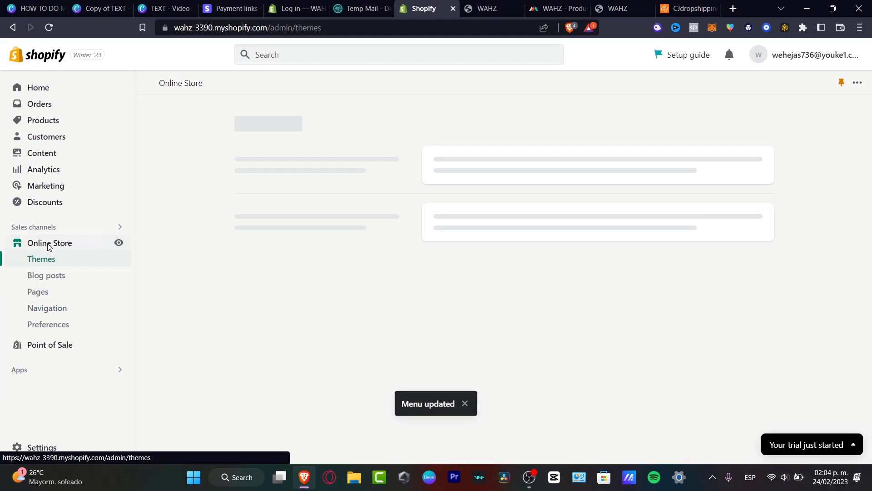
pyautogui.click(119, 242)
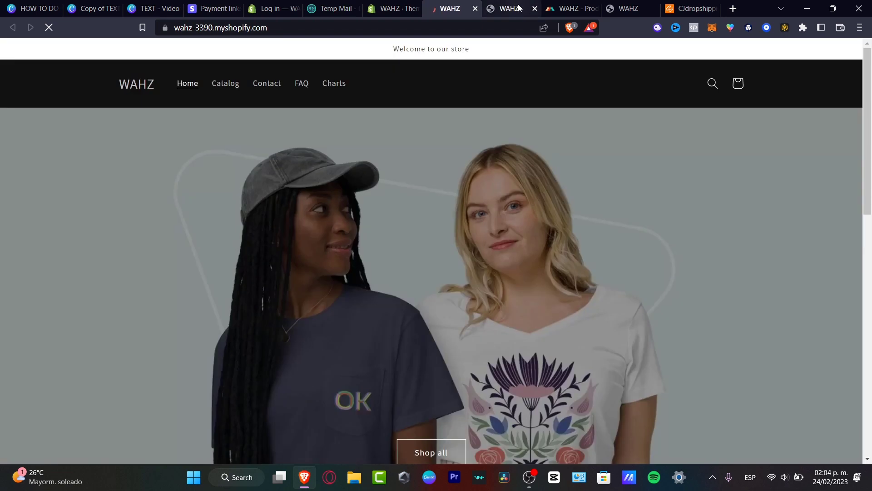
pyautogui.click(535, 9)
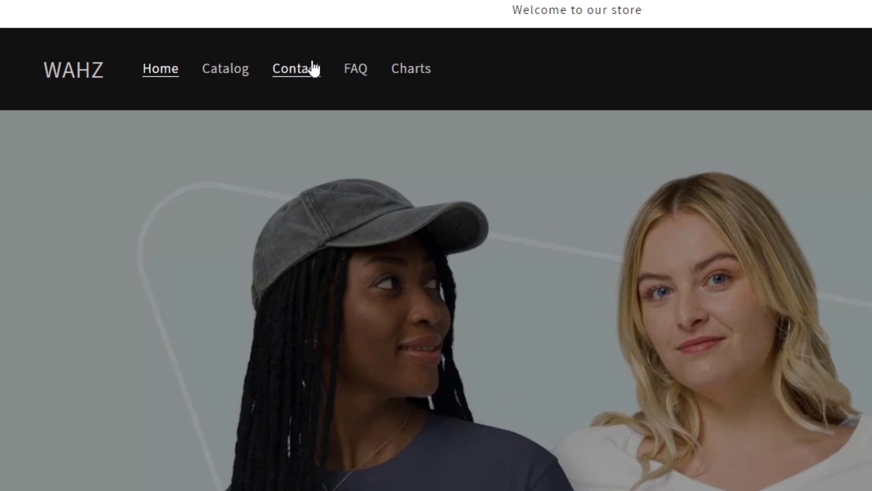
pyautogui.click(408, 84)
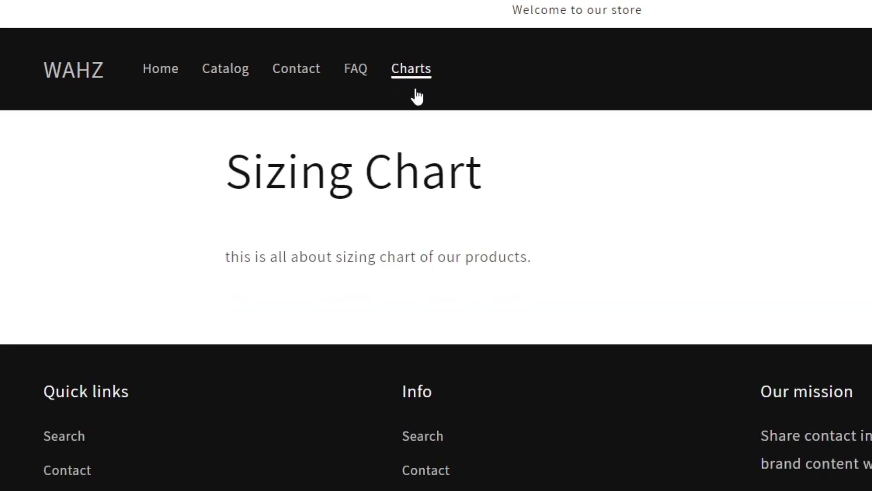
pyautogui.click(354, 85)
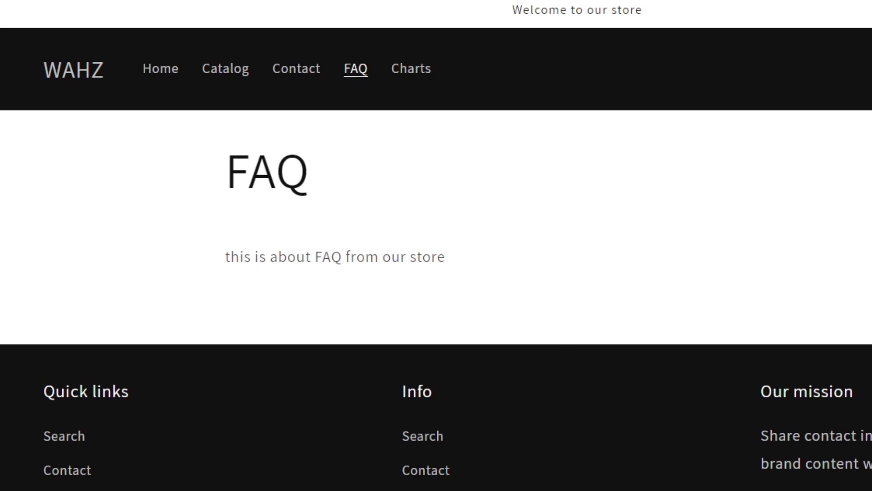
pyautogui.hotkey('ctrl', 'w')
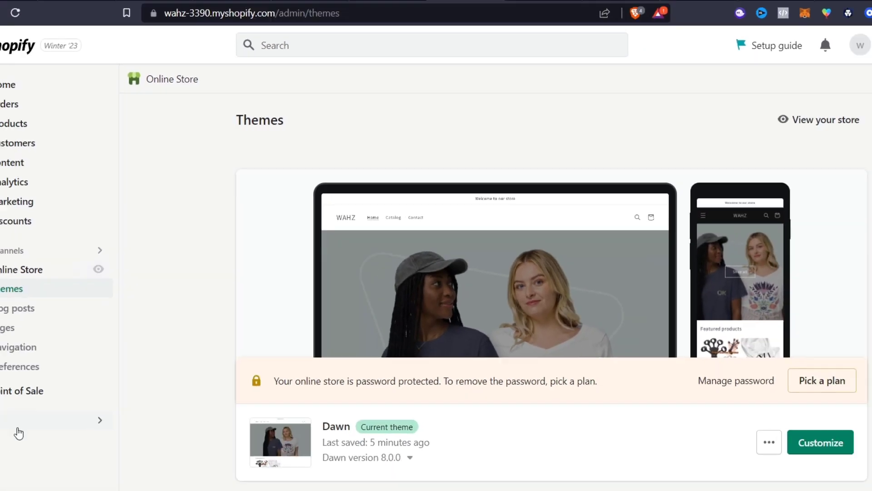
# - Open the Shopify App Store in a new tab from Apps > Recommended apps
pyautogui.click(18, 418)
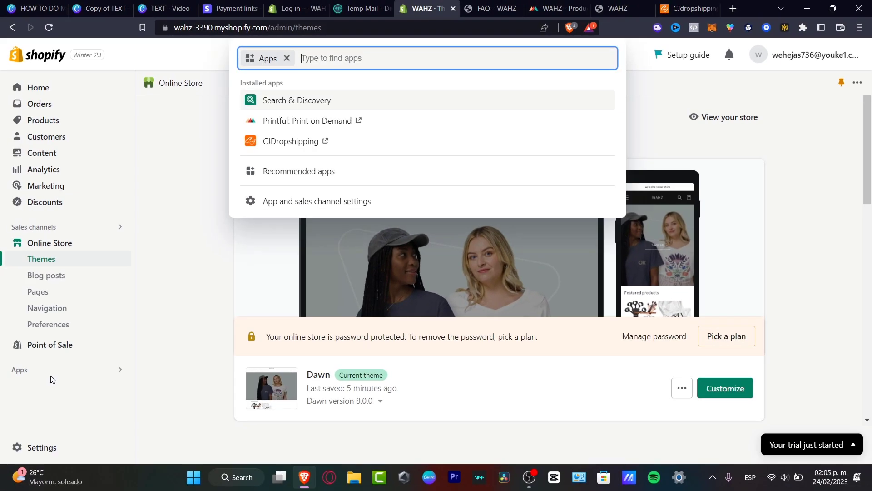
pyautogui.click(307, 177)
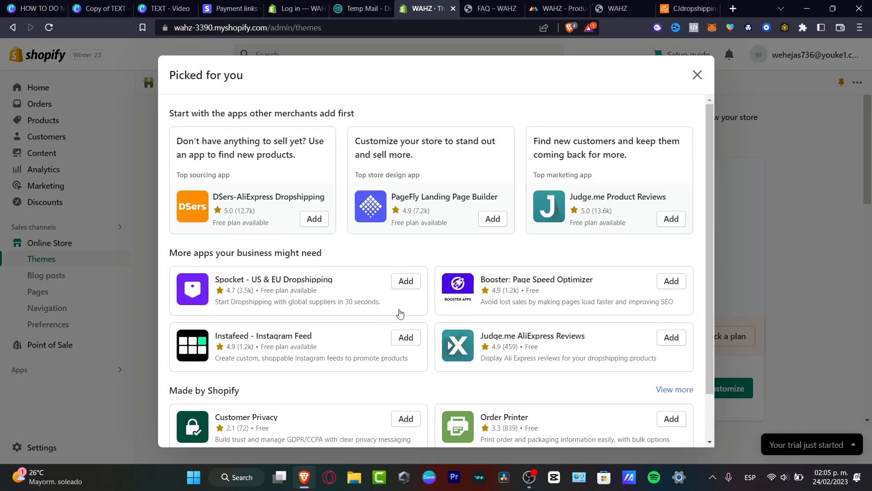
pyautogui.scroll(-2, 400, 313)
pyautogui.click(477, 435)
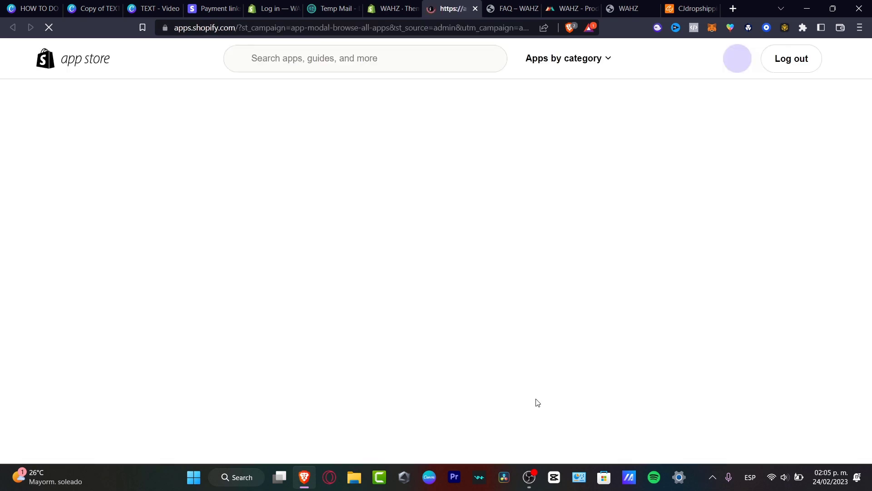
# - Search the Shopify App Store for 'menu' apps
pyautogui.click(326, 57)
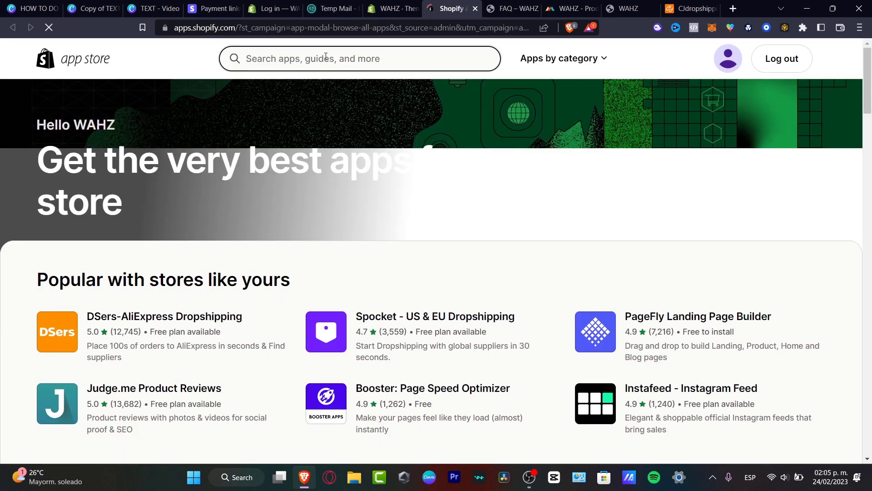
pyautogui.write('menu')
pyautogui.press('Return')
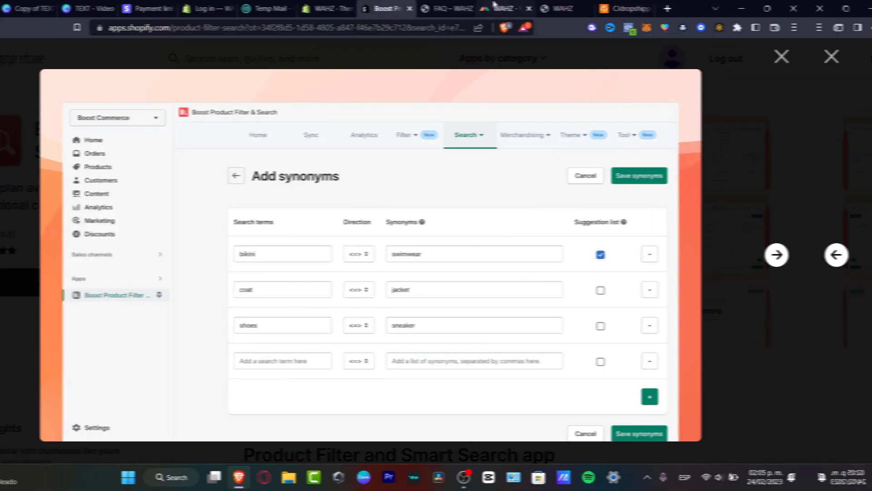
# - View the Boost Product Filter & Search listing, then close the admin's Picked for you window
pyautogui.click(527, 11)
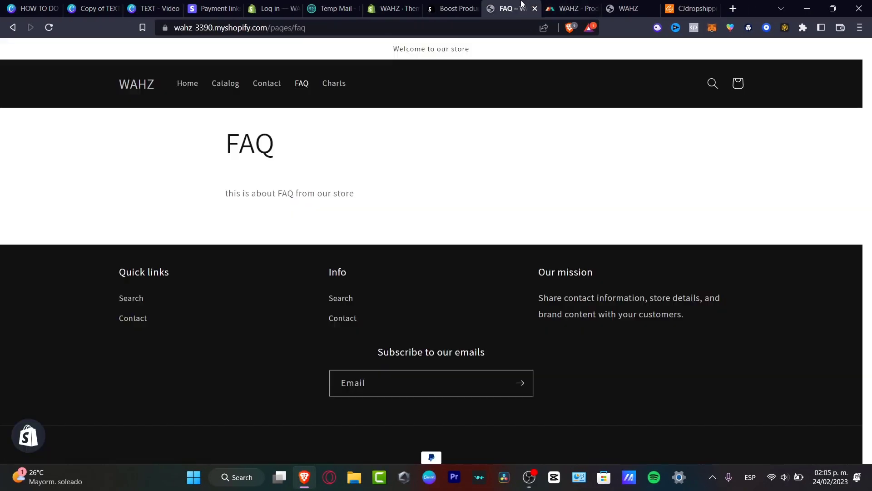
pyautogui.click(454, 8)
pyautogui.click(509, 8)
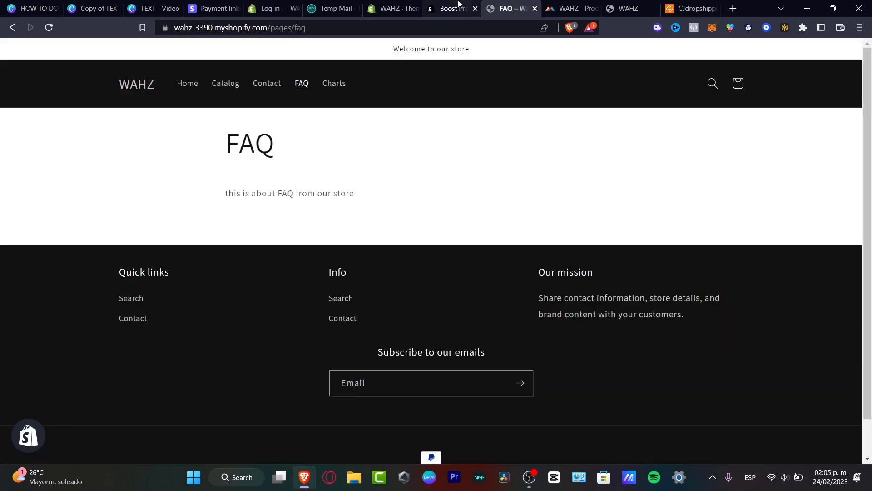
pyautogui.click(460, 7)
pyautogui.click(848, 56)
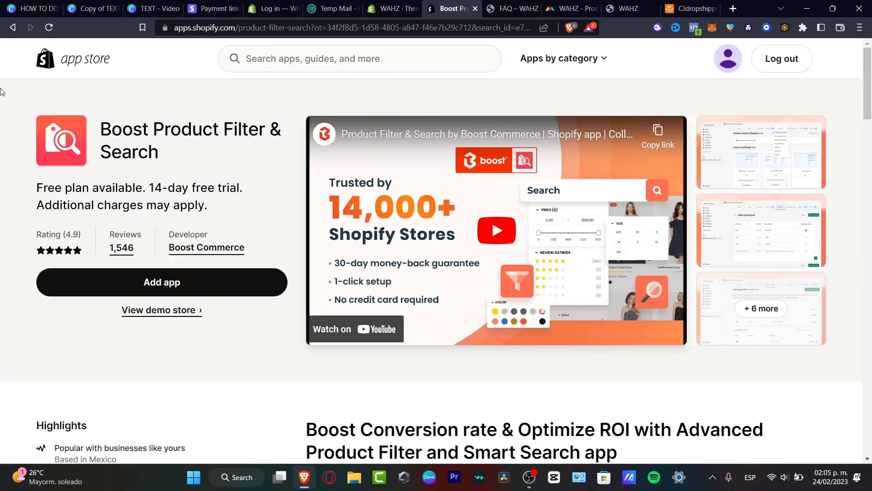
pyautogui.click(398, 5)
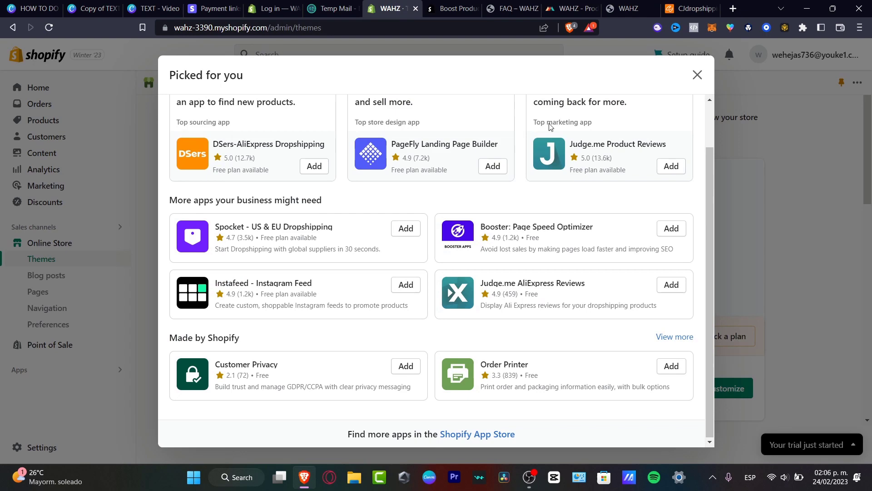
pyautogui.click(696, 72)
# - Open Hatchful's Free Logo Maker from the Home setup guide's logo task, then close it
pyautogui.click(88, 87)
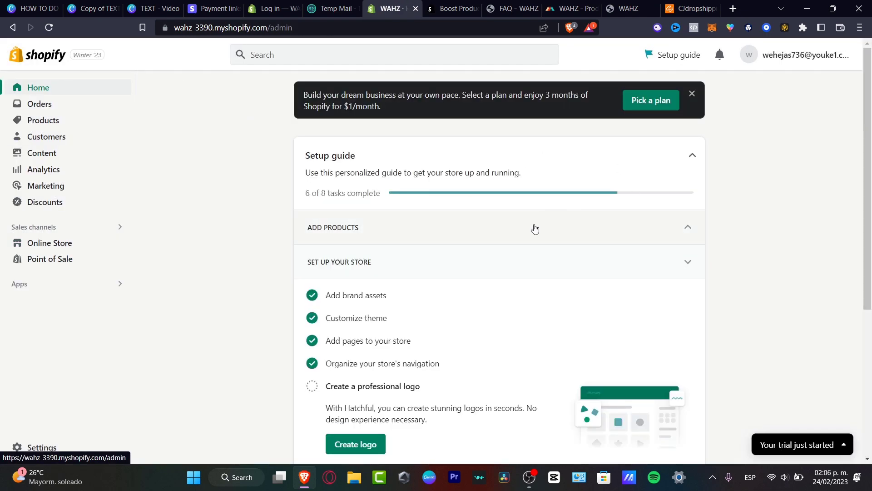
pyautogui.moveTo(345, 190); pyautogui.dragTo(396, 200)
pyautogui.scroll(-5, 726, 284)
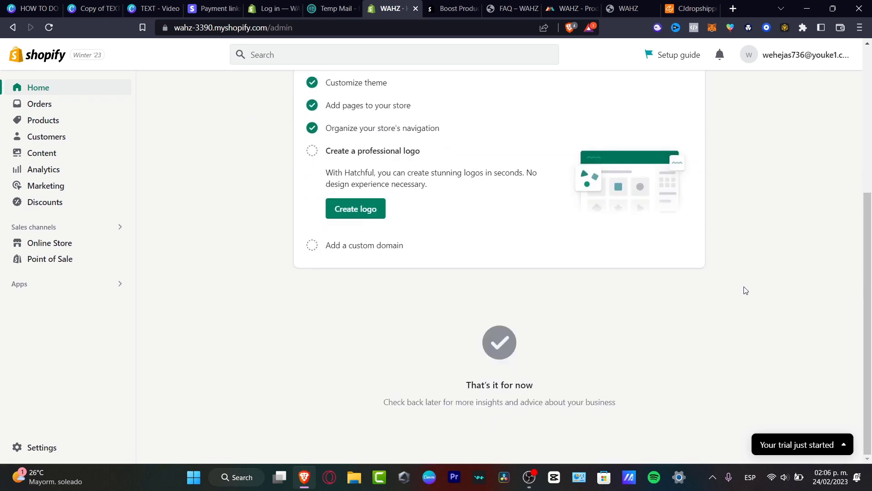
pyautogui.click(365, 211)
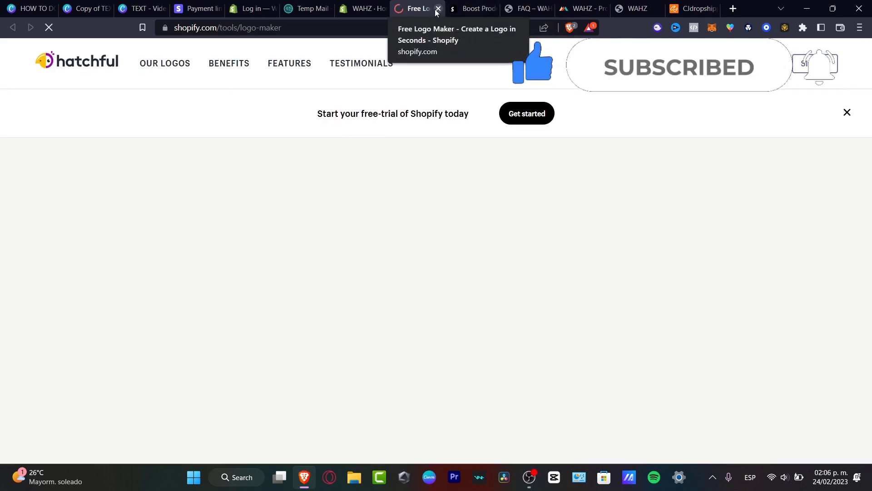
pyautogui.click(439, 9)
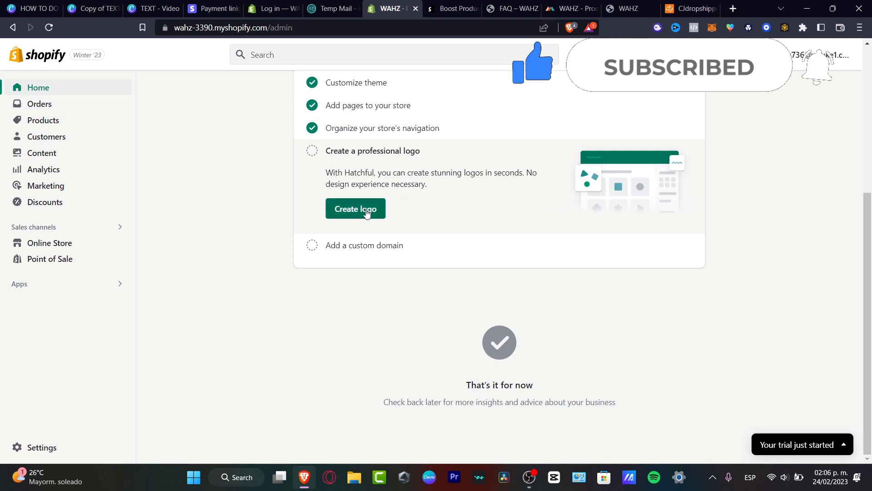